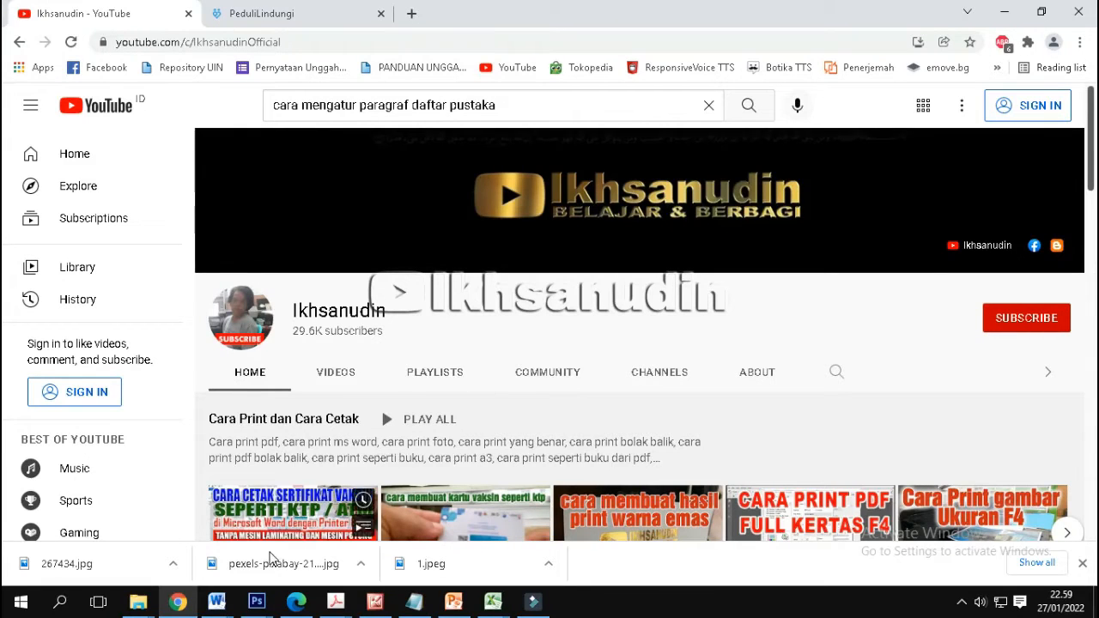
Switch to the open Word document and look through the DAFTAR PUSTAKA bibliography entries
click(217, 601)
click(349, 562)
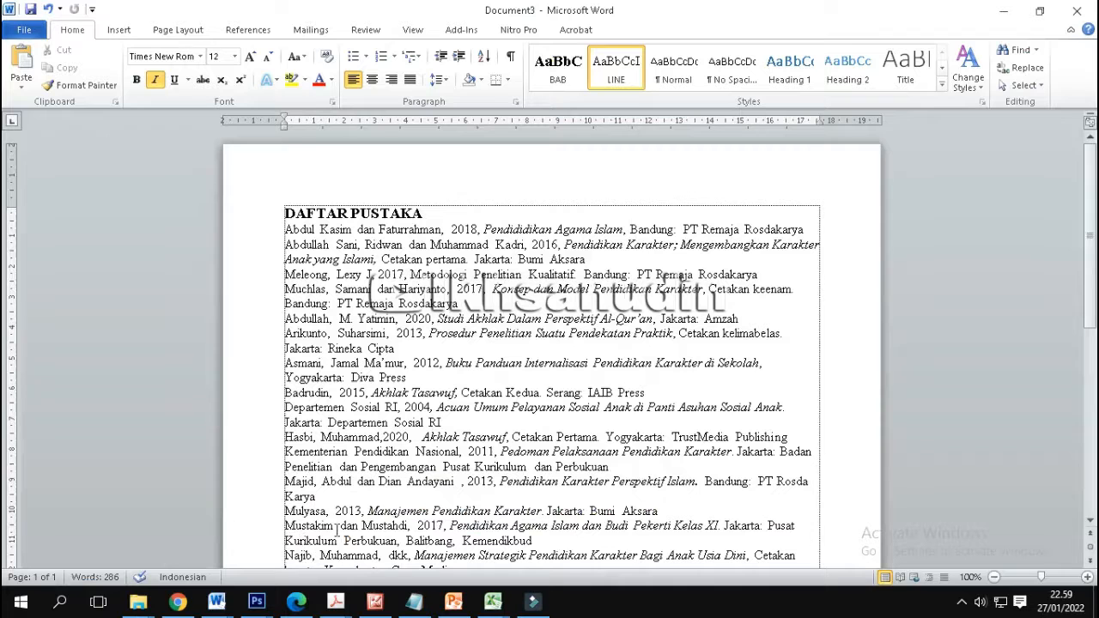
click(486, 307)
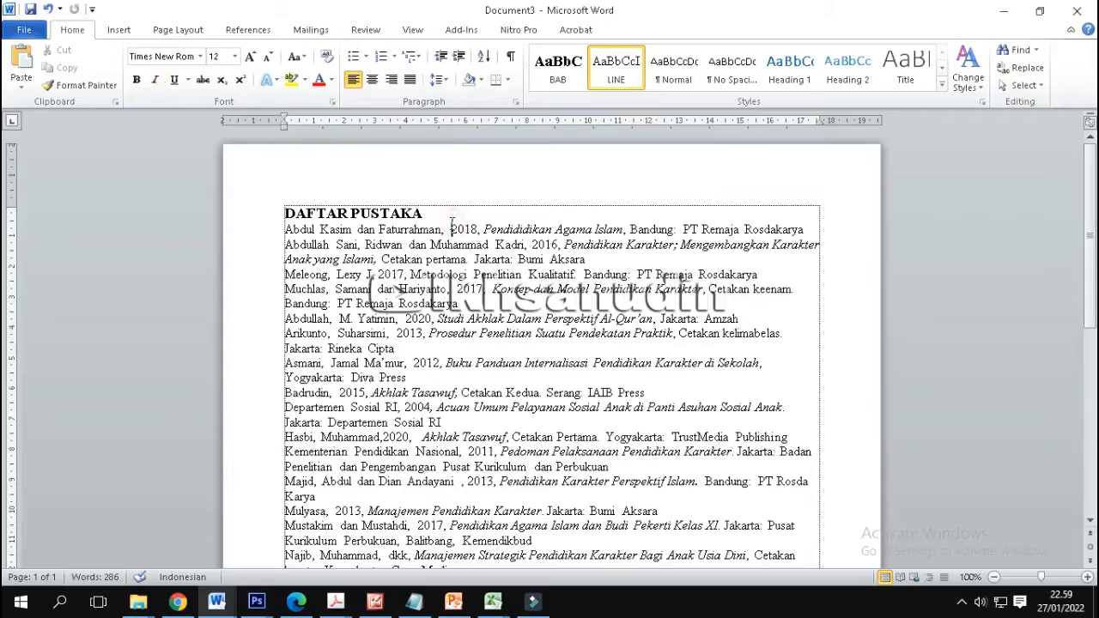
click(659, 262)
click(303, 214)
click(796, 230)
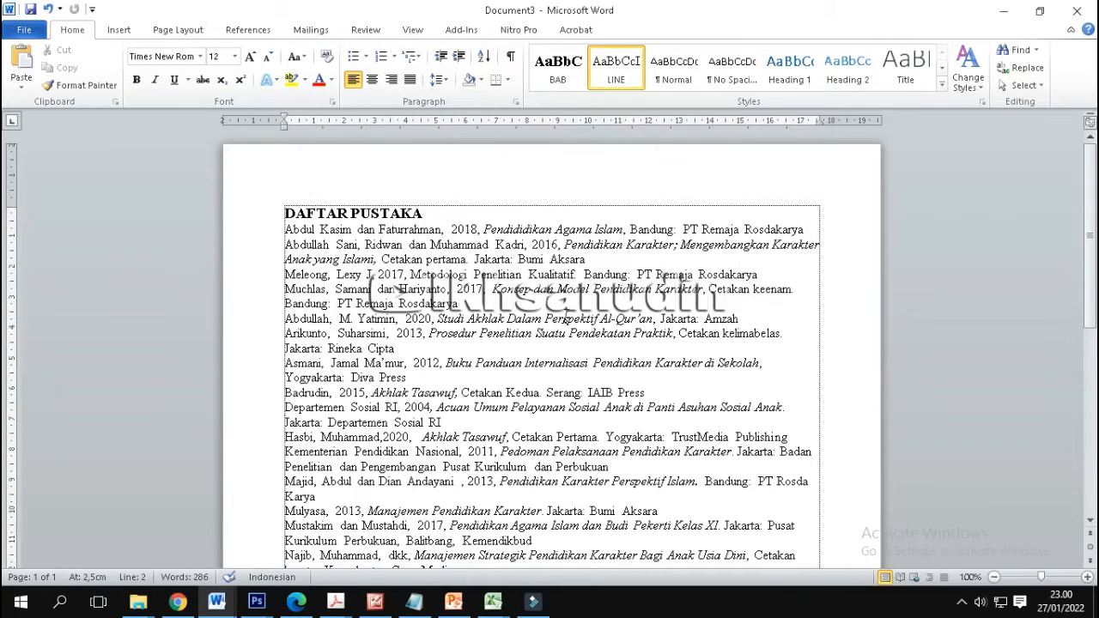
scroll(568, 325, down, 1)
scroll(518, 322, down, 8)
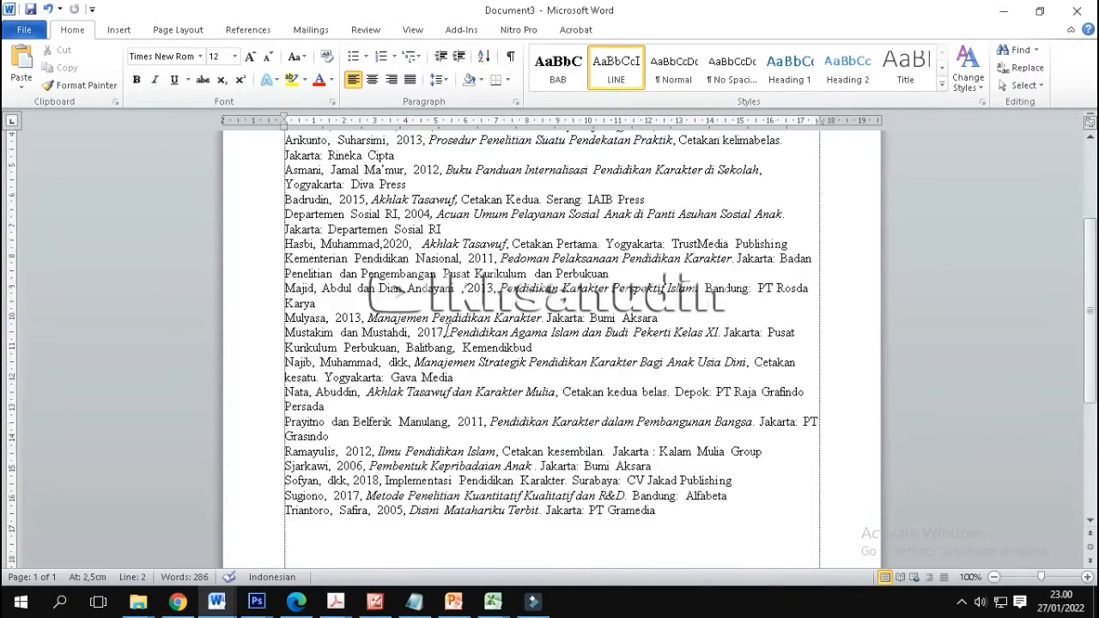
scroll(518, 321, up, 9)
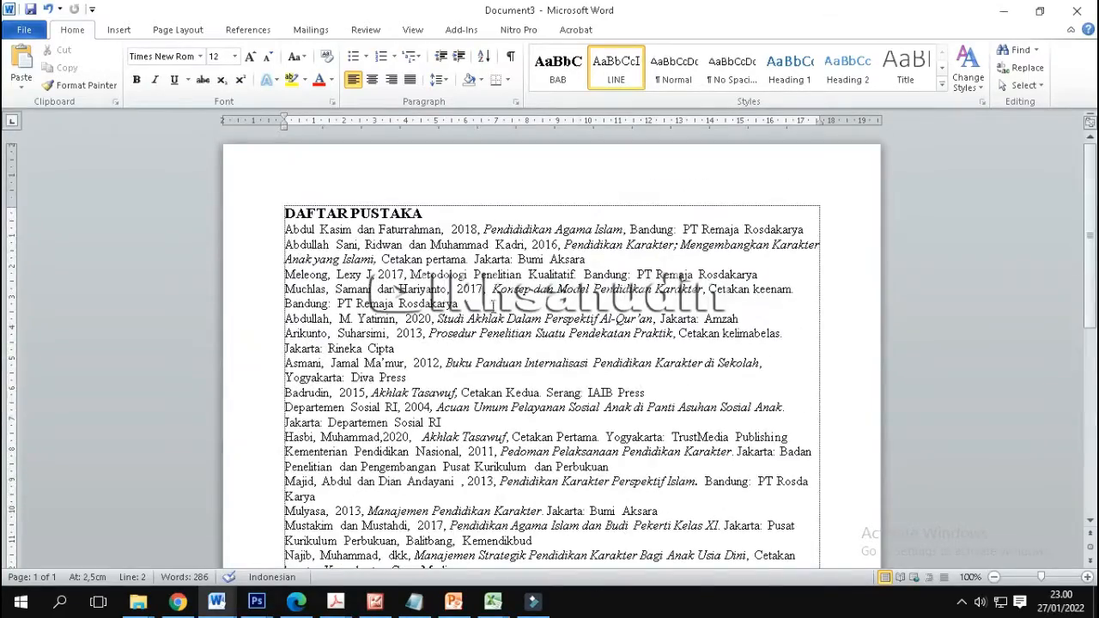
click(488, 316)
click(361, 245)
Set custom page margins of 3 cm top, 3 cm bottom, 4 cm left and 3 cm right
click(181, 34)
click(124, 78)
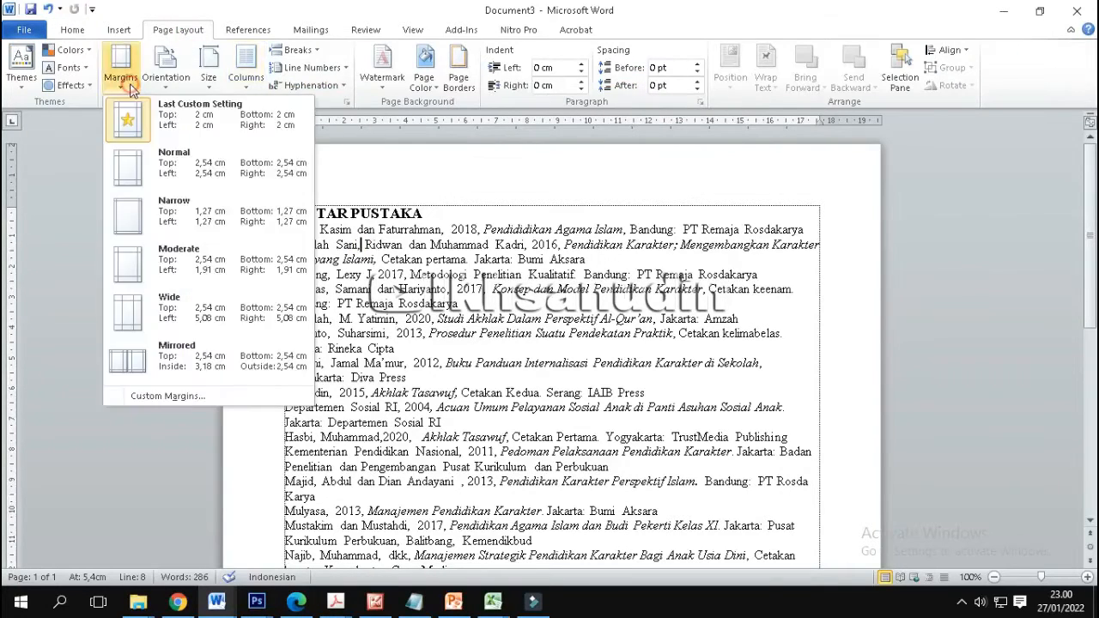
click(222, 401)
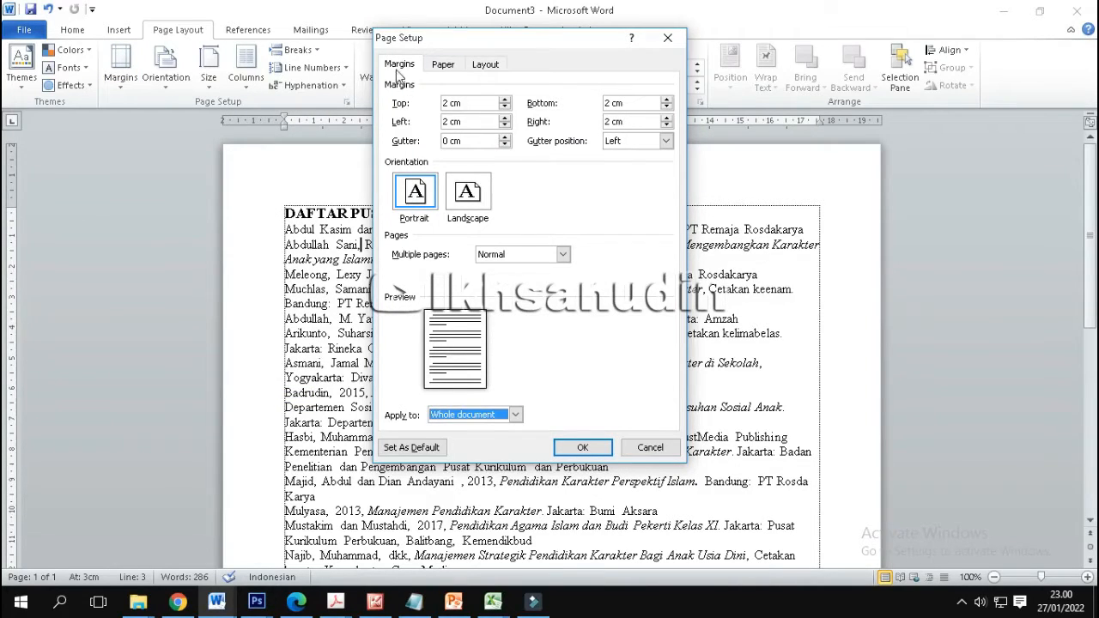
click(478, 104)
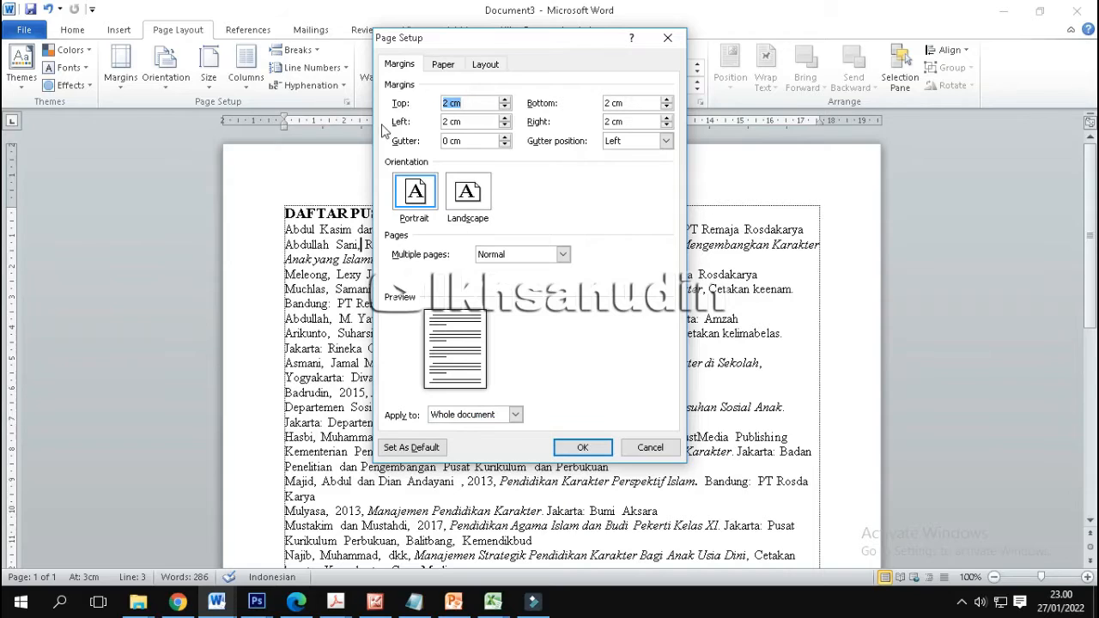
text(3)
key(Tab)
text(3)
key(Tab)
text(4)
key(Tab)
text(3)
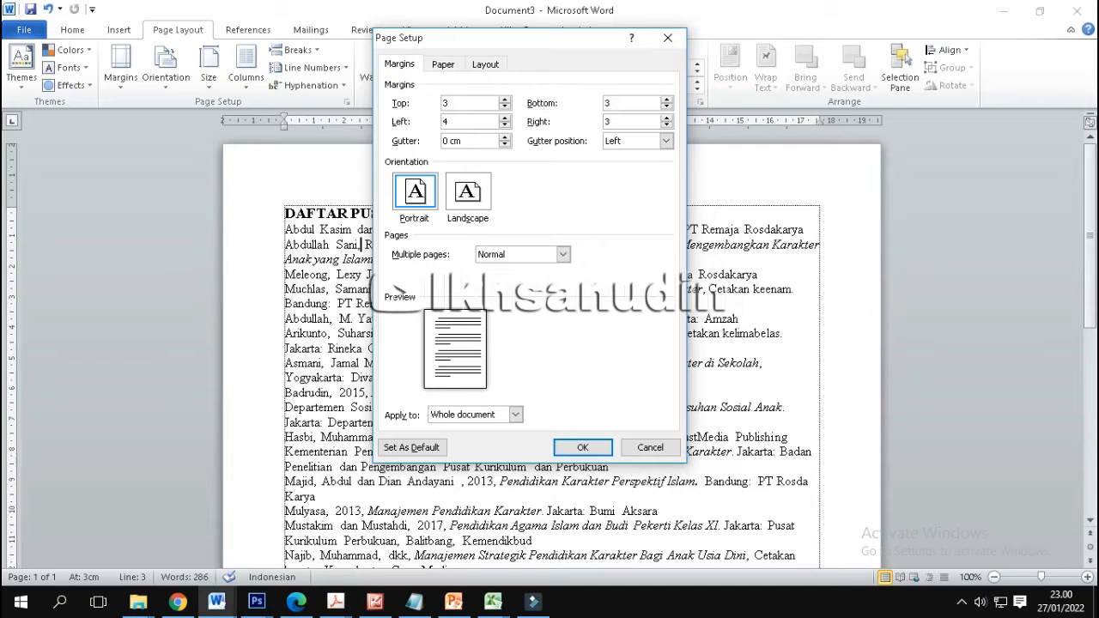
Set the paper size to A4 for the whole document and apply the page setup
click(446, 66)
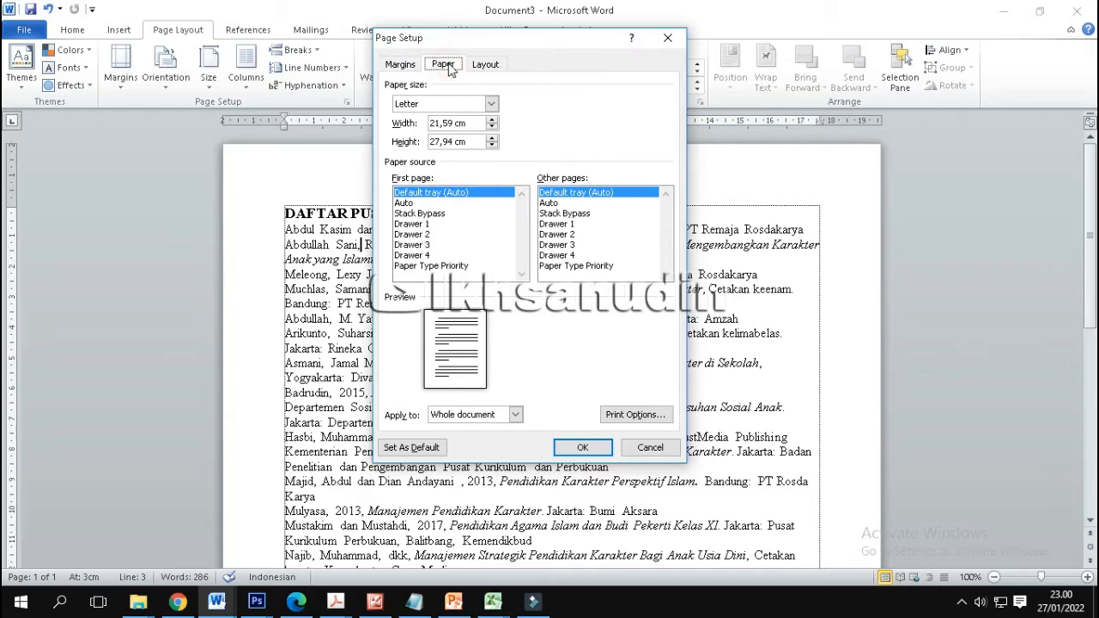
click(452, 104)
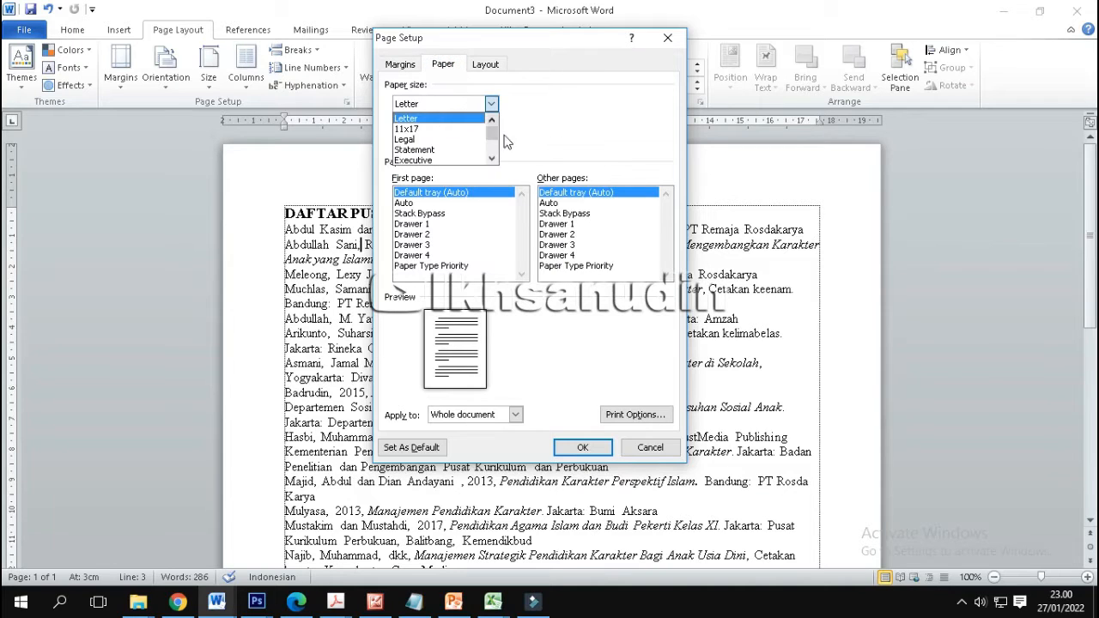
drag(494, 144, 495, 150)
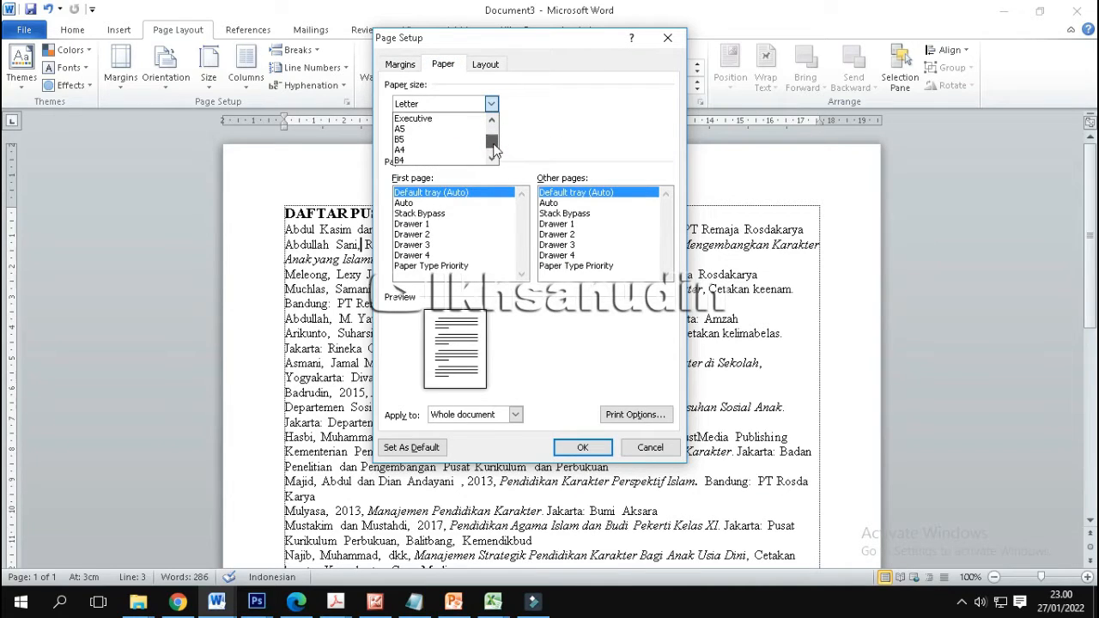
scroll(456, 133, up, 2)
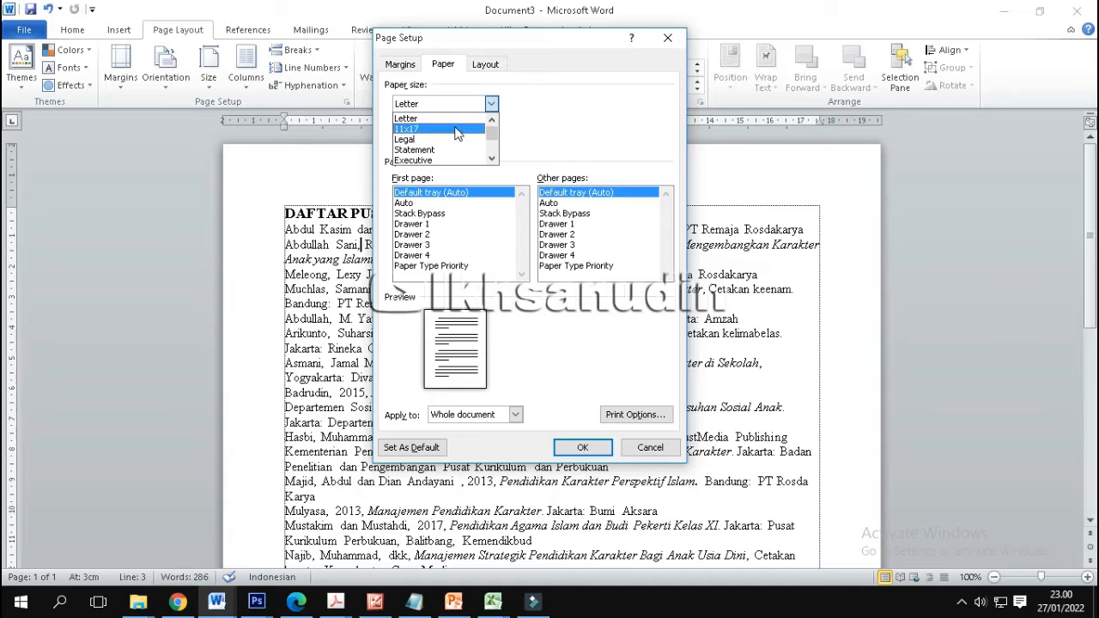
scroll(456, 133, down, 2)
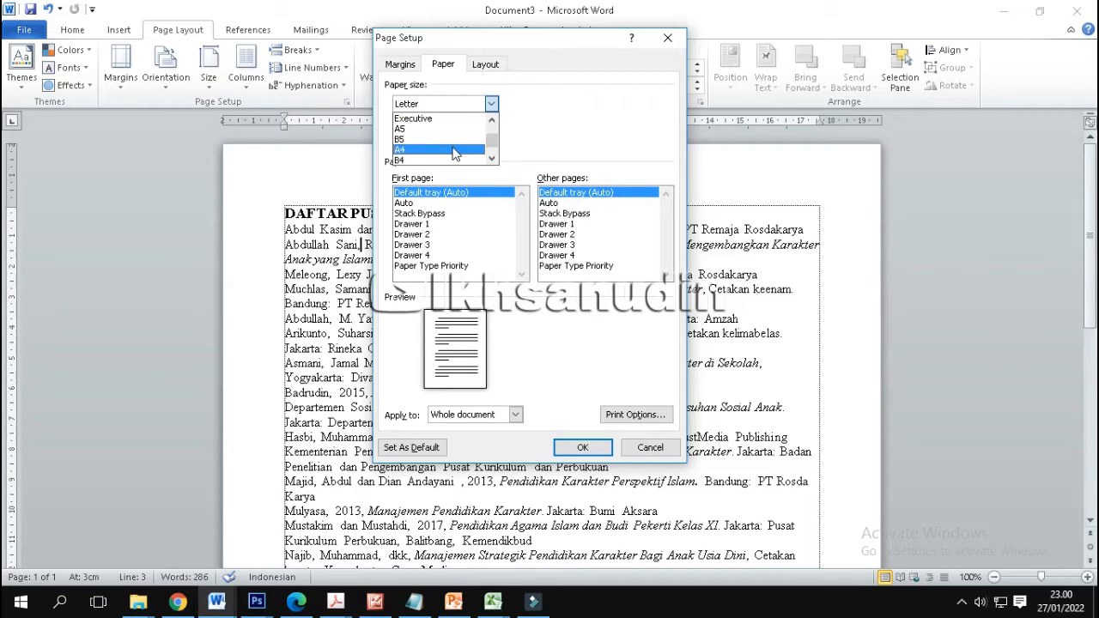
click(455, 150)
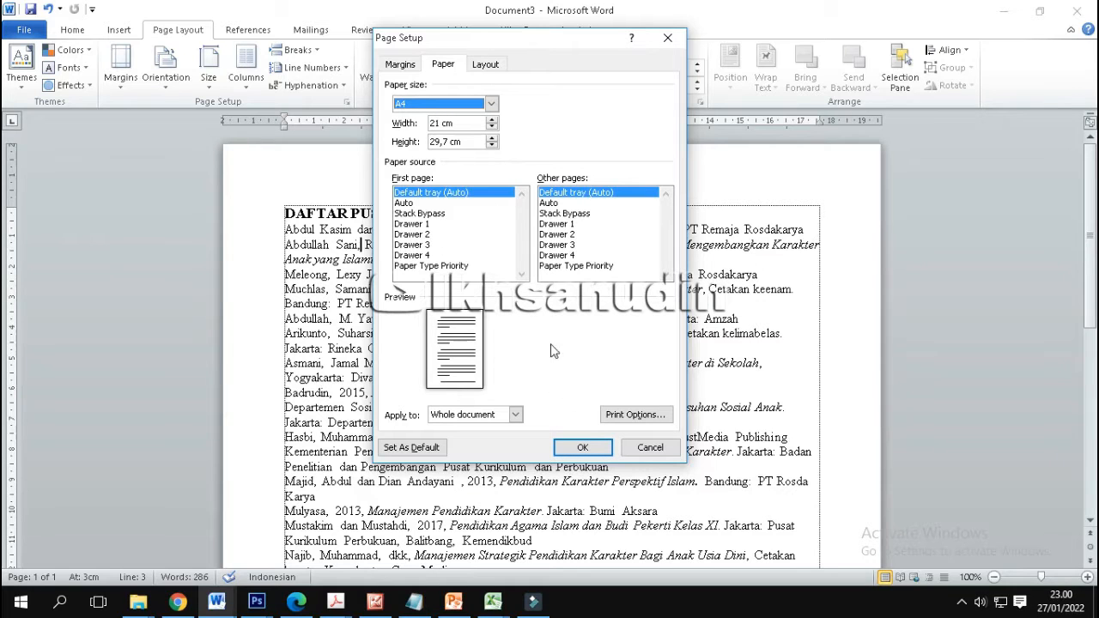
click(584, 447)
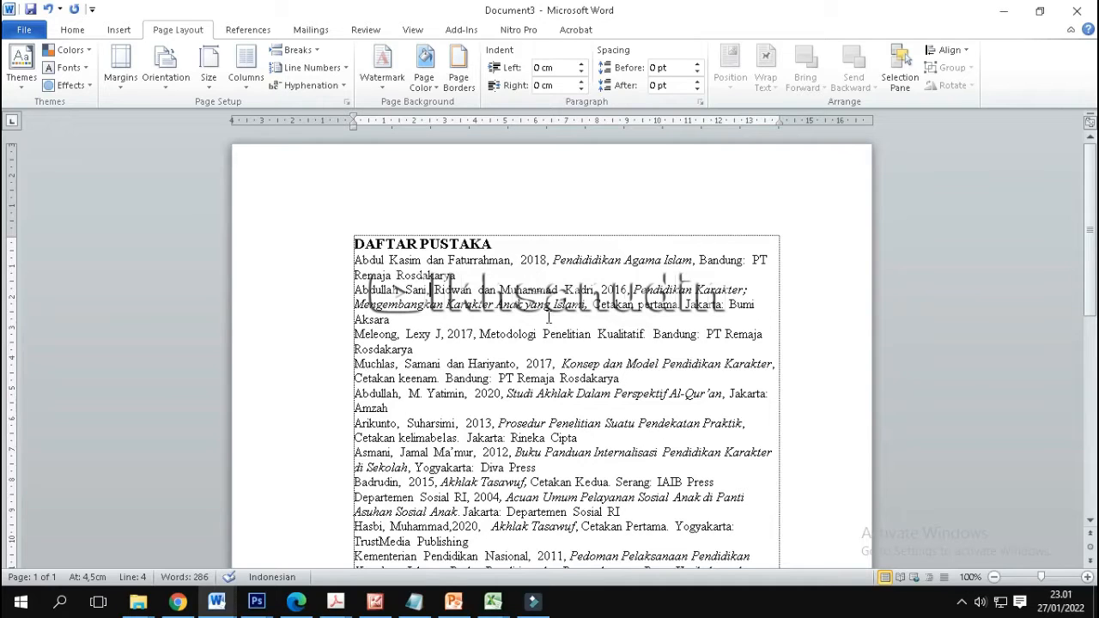
Insert an empty line below the DAFTAR PUSTAKA heading and center the heading
click(504, 239)
key(Return)
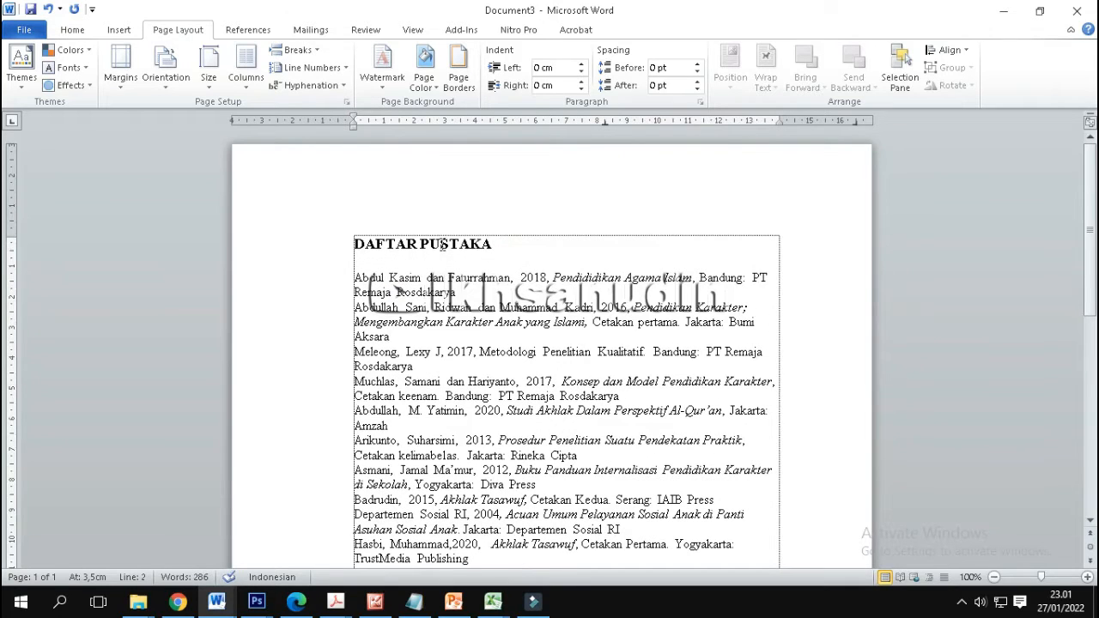
click(72, 30)
click(372, 79)
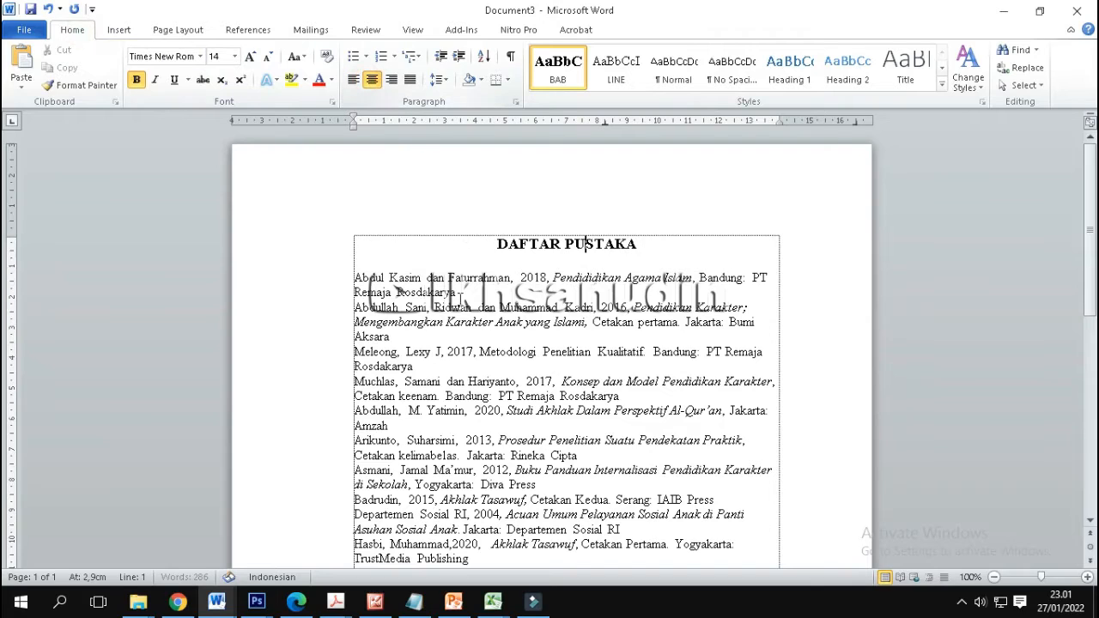
Examine the order of the bibliography entries by the first letters of the authors' names
click(502, 333)
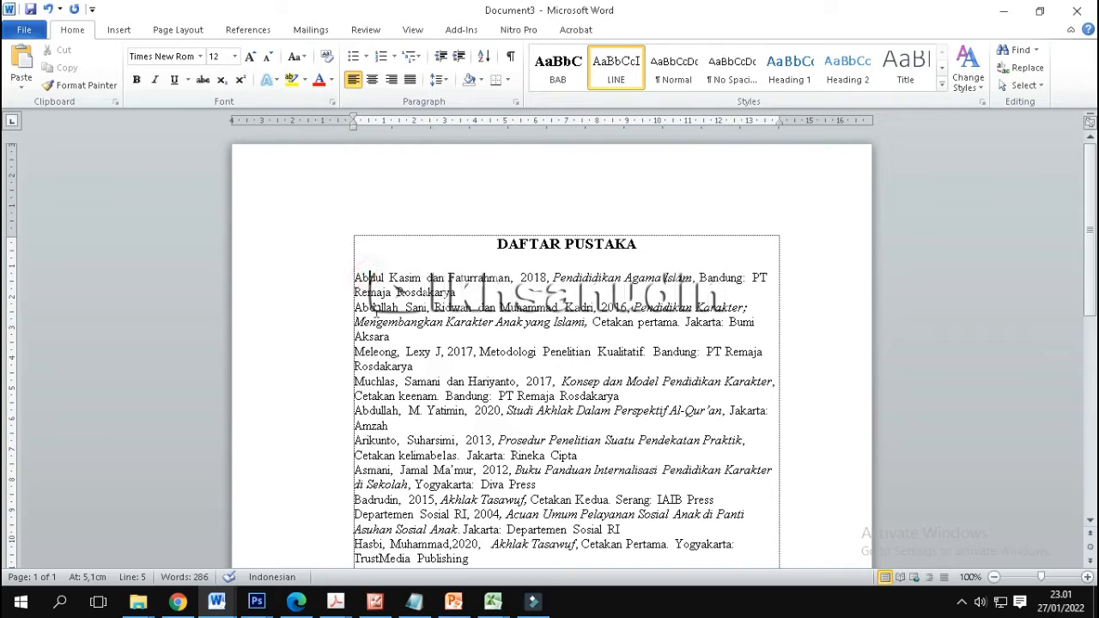
click(372, 321)
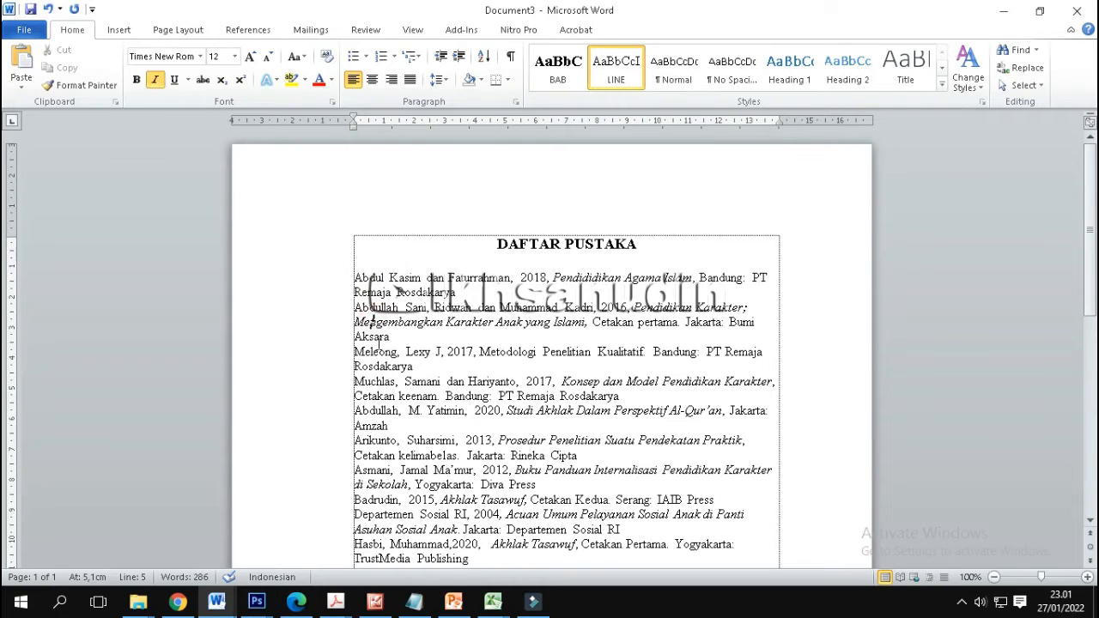
click(385, 386)
click(391, 337)
click(391, 281)
click(394, 350)
click(408, 421)
click(403, 335)
click(375, 307)
scroll(415, 345, down, 2)
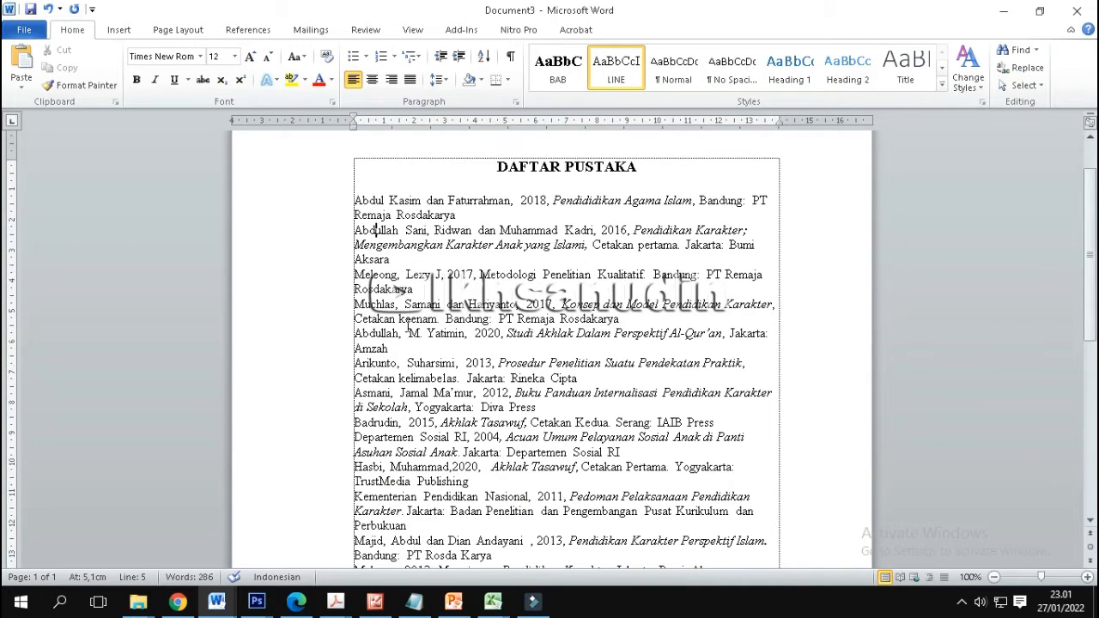
click(354, 207)
click(361, 229)
click(364, 245)
click(364, 291)
scroll(380, 465, down, 5)
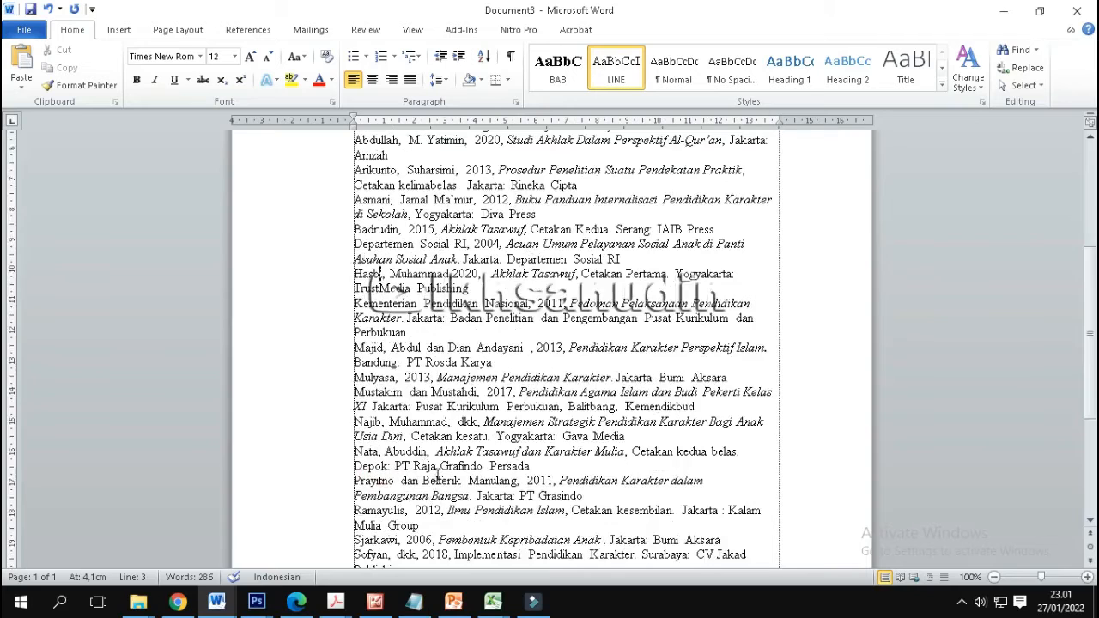
scroll(438, 475, up, 5)
click(389, 199)
click(391, 308)
click(374, 243)
click(365, 197)
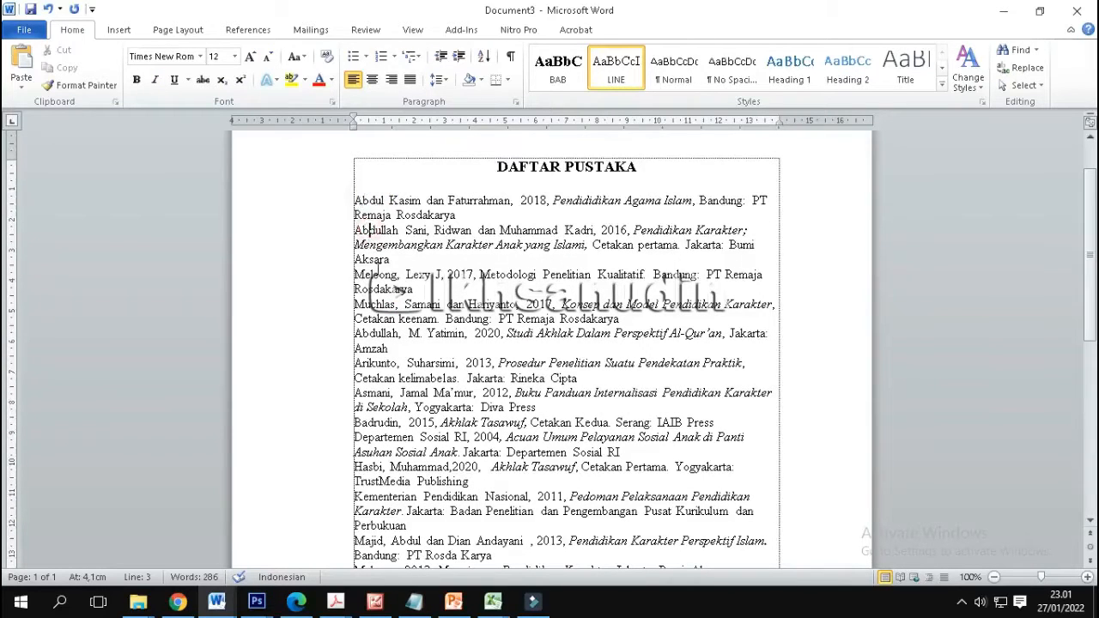
click(378, 319)
click(382, 394)
Select all bibliography entries below the heading and sort them by paragraphs as text in ascending order
drag(330, 211, 751, 424)
scroll(481, 319, up, 10)
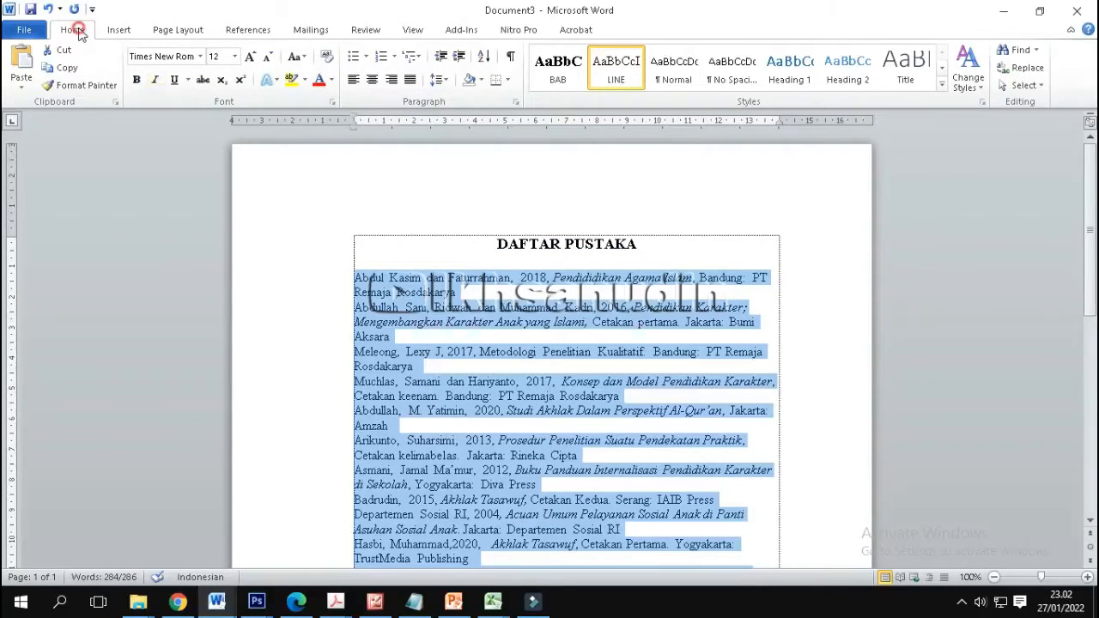
click(117, 31)
click(65, 30)
double_click(67, 30)
double_click(70, 31)
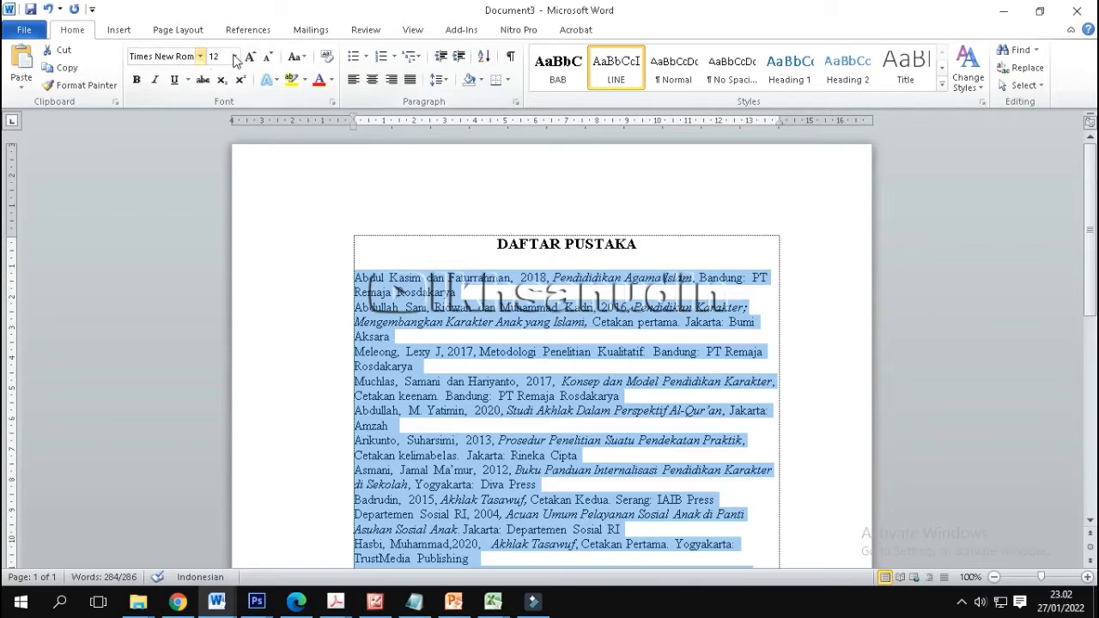
click(486, 58)
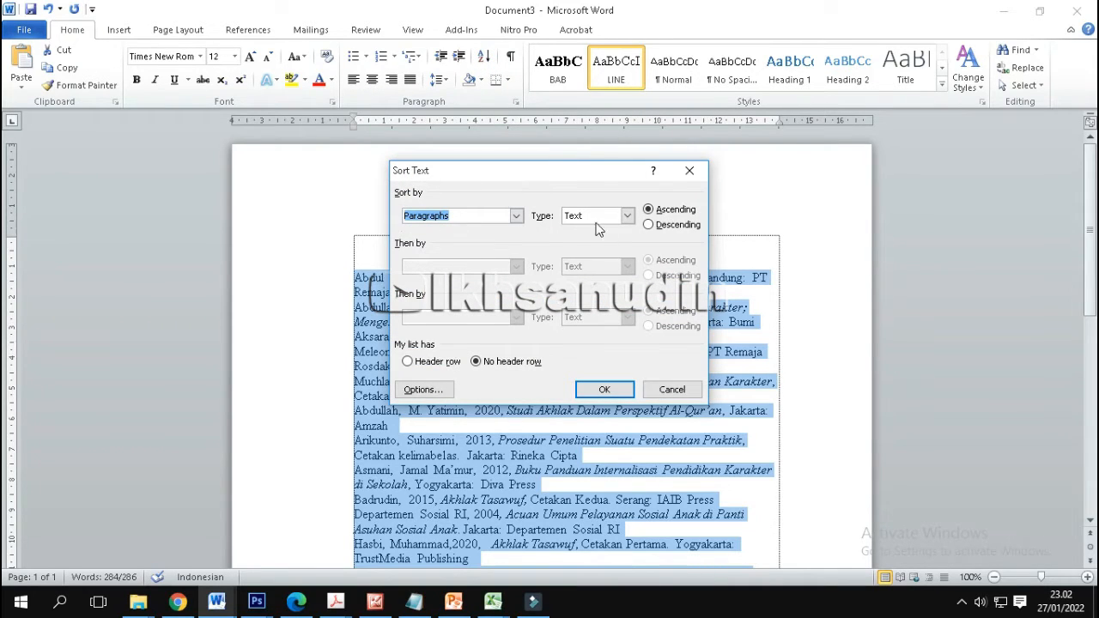
click(550, 225)
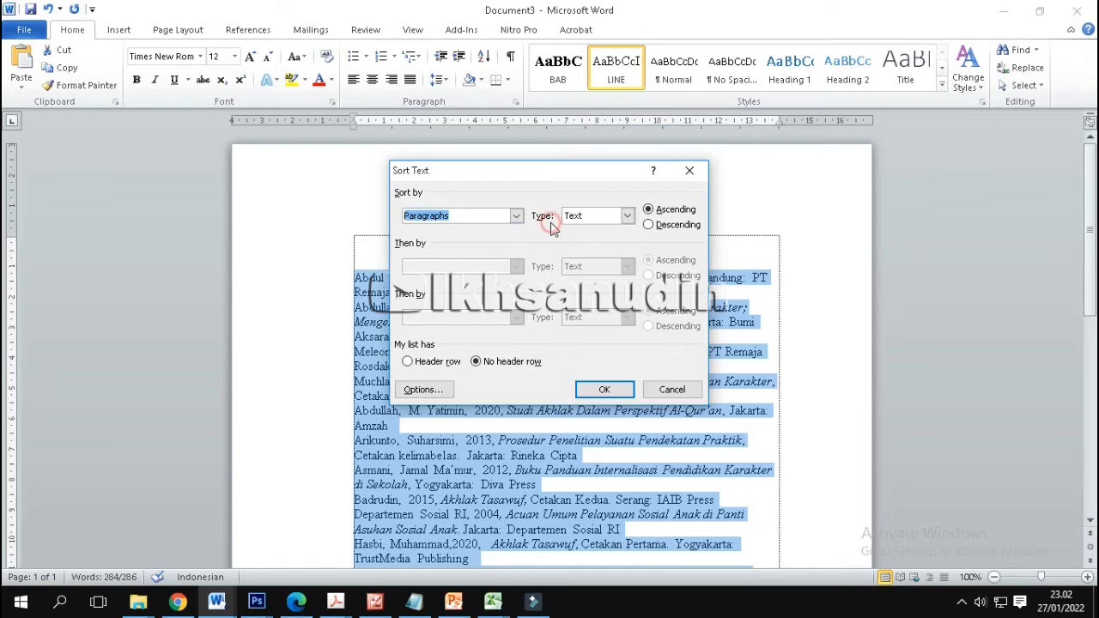
click(668, 210)
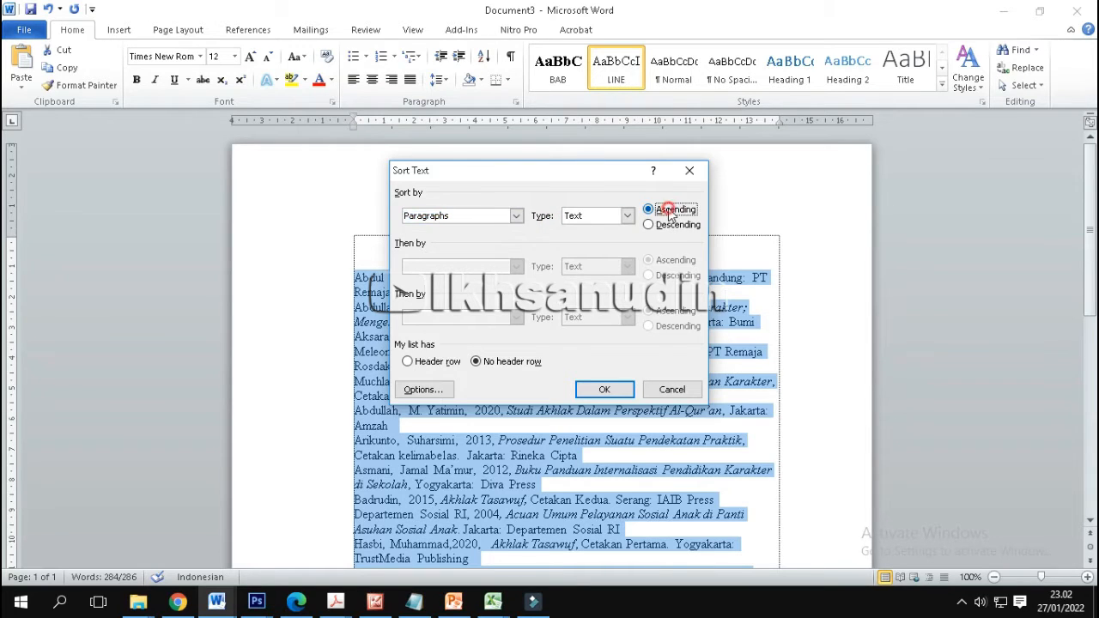
click(675, 226)
click(673, 211)
click(369, 352)
click(394, 514)
click(398, 535)
click(652, 226)
click(367, 288)
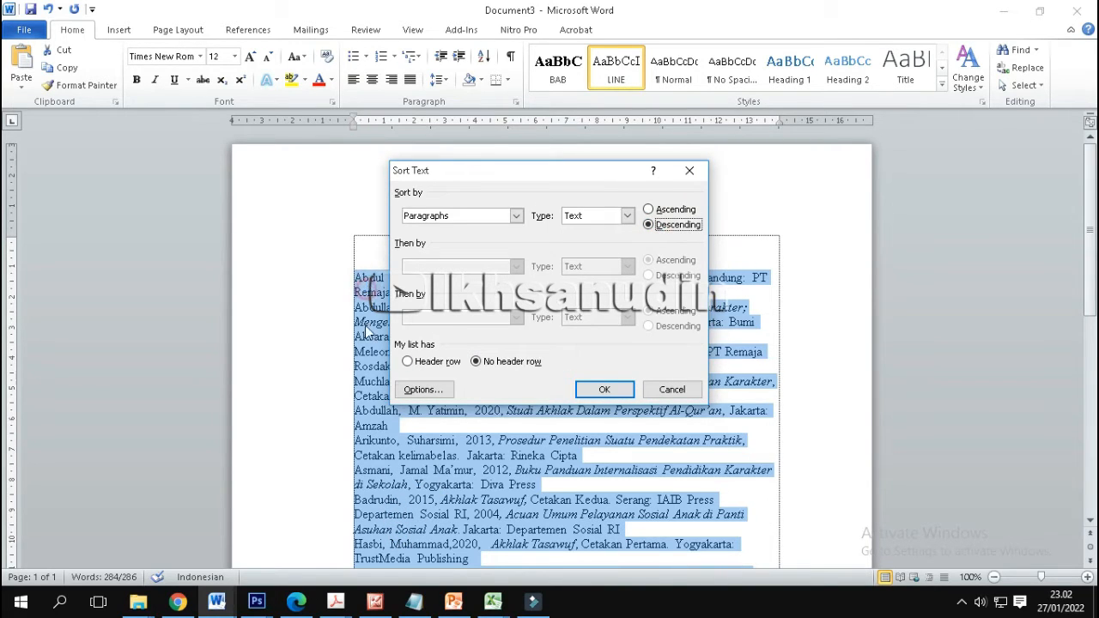
click(381, 465)
click(649, 210)
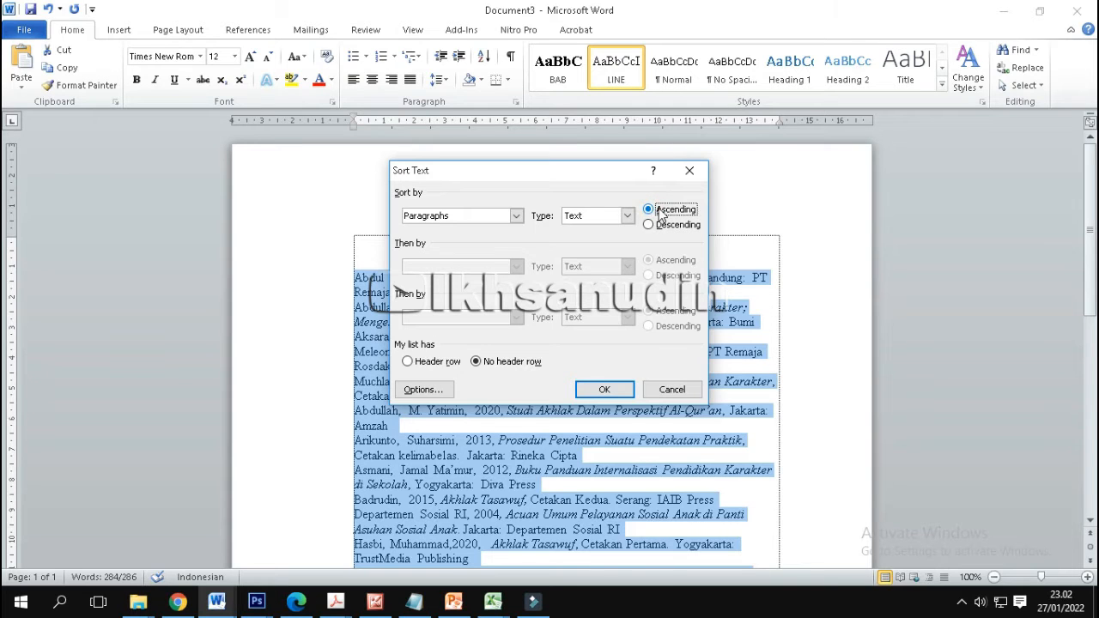
click(609, 391)
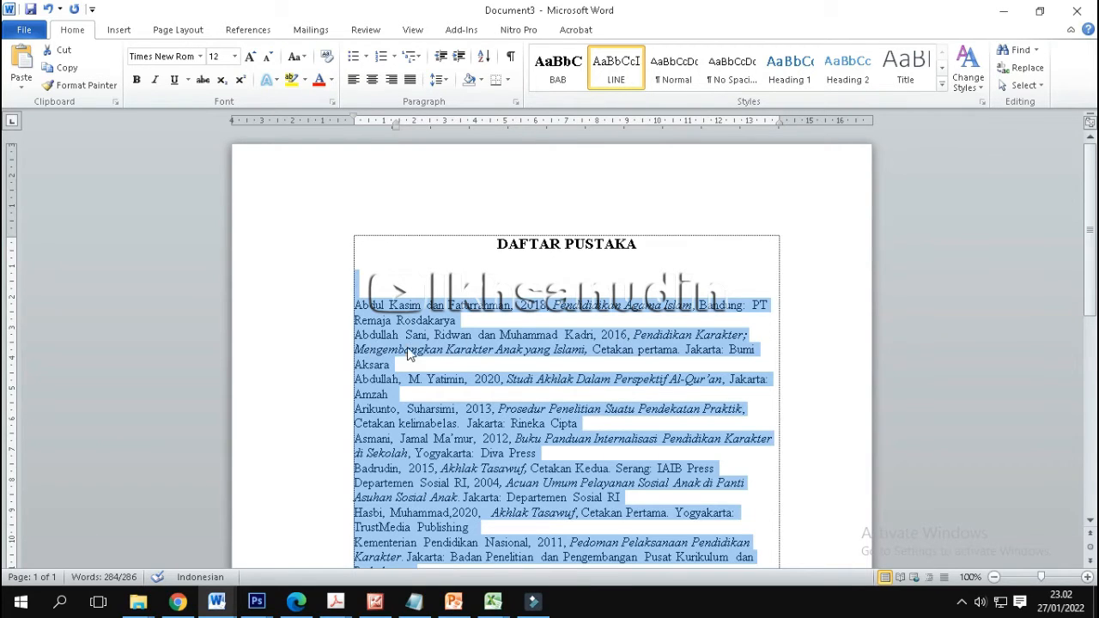
Justify the sorted bibliography entries and clear the selection
scroll(488, 353, down, 5)
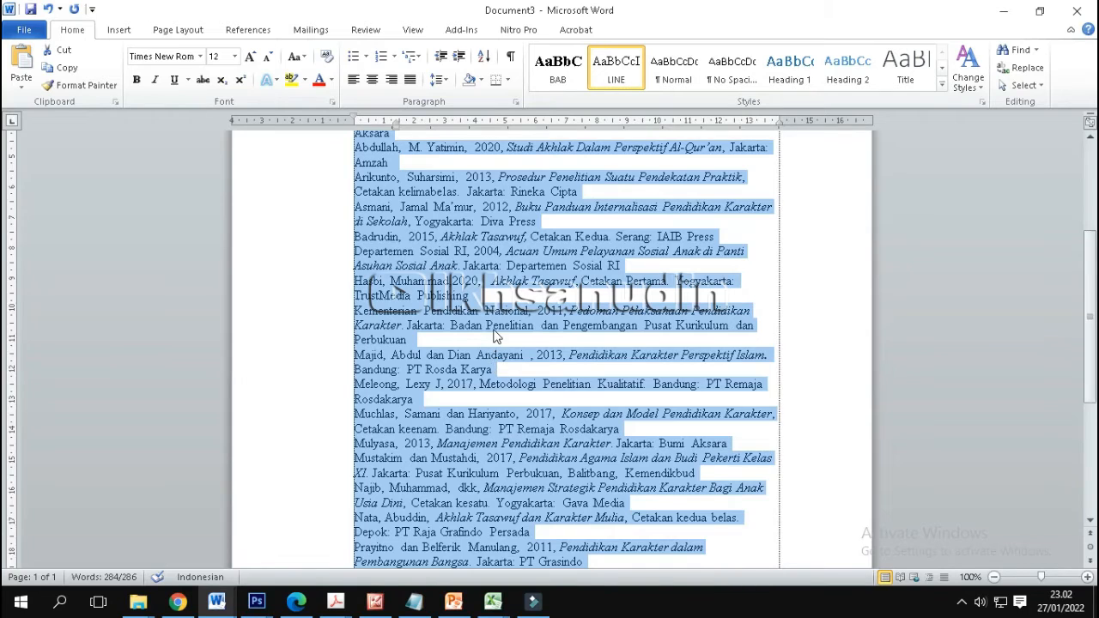
scroll(494, 335, up, 2)
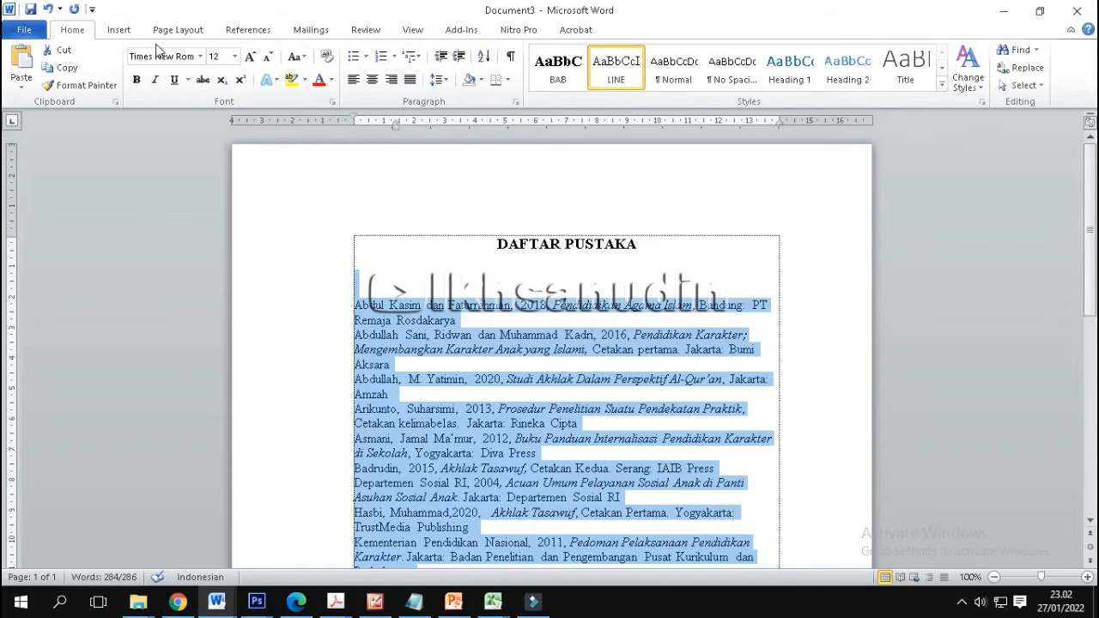
click(409, 80)
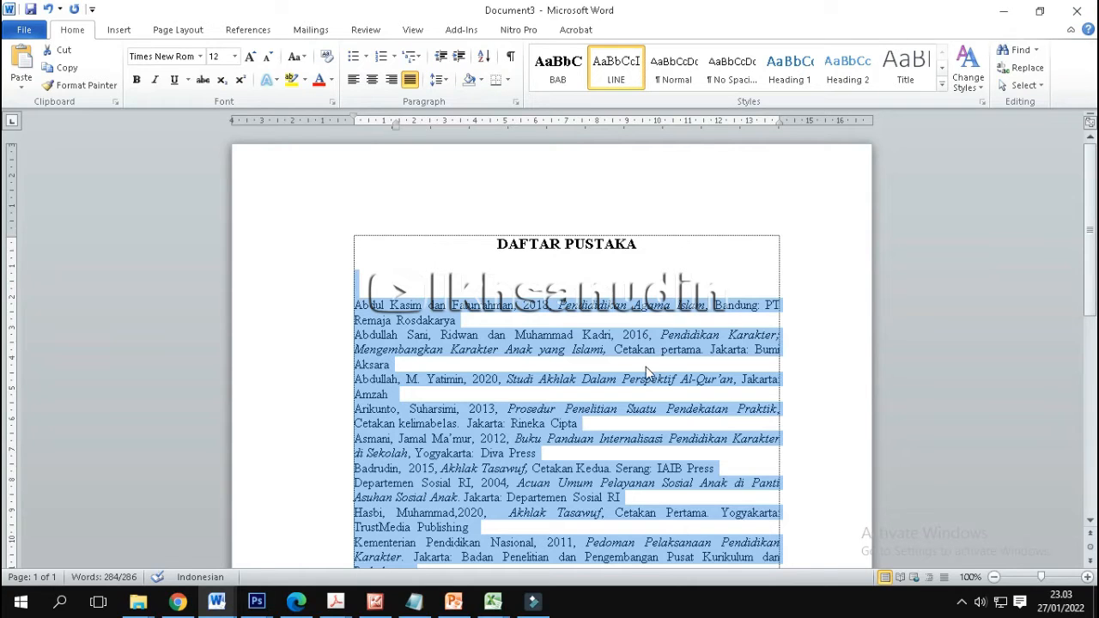
click(499, 358)
click(350, 320)
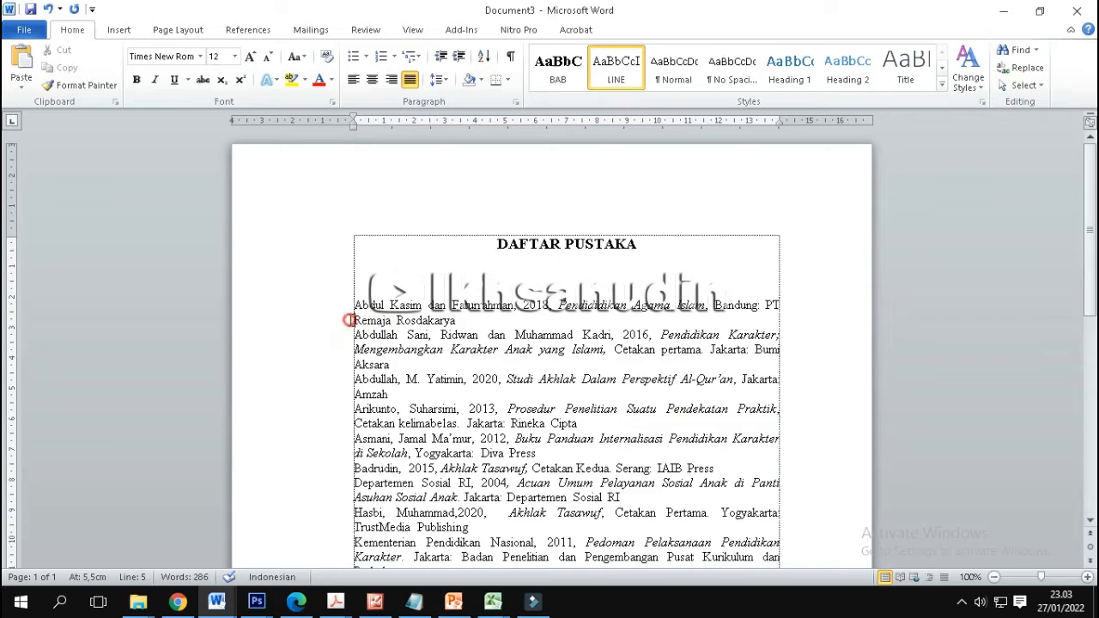
Try separating the first two bibliography entries with an empty line, and remove that line
click(382, 321)
scroll(401, 282, down, 1)
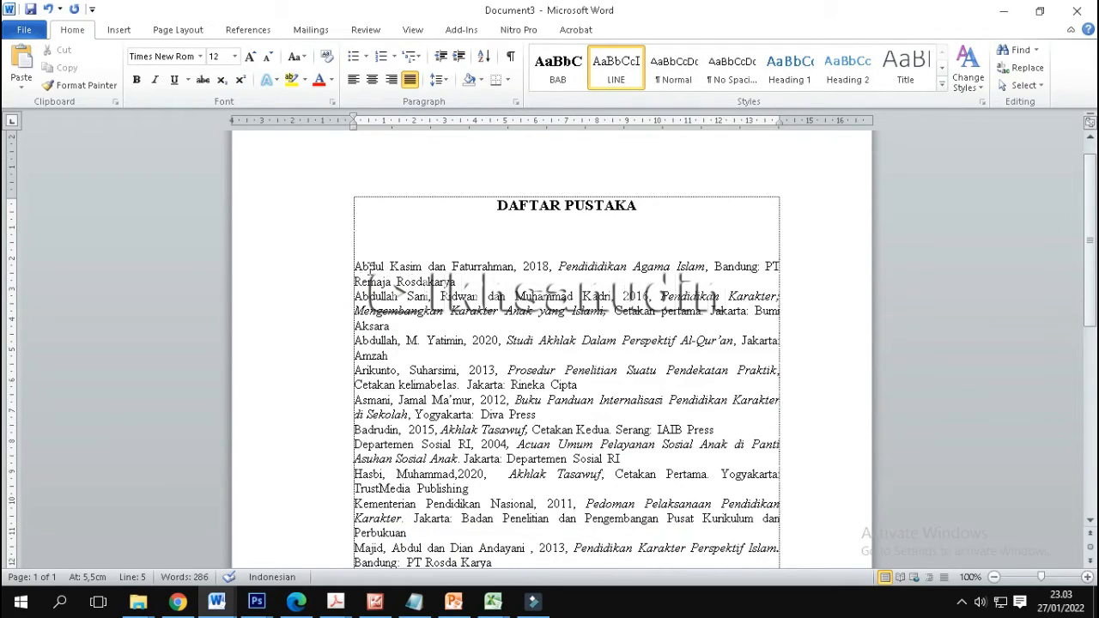
double_click(347, 271)
drag(355, 297, 661, 297)
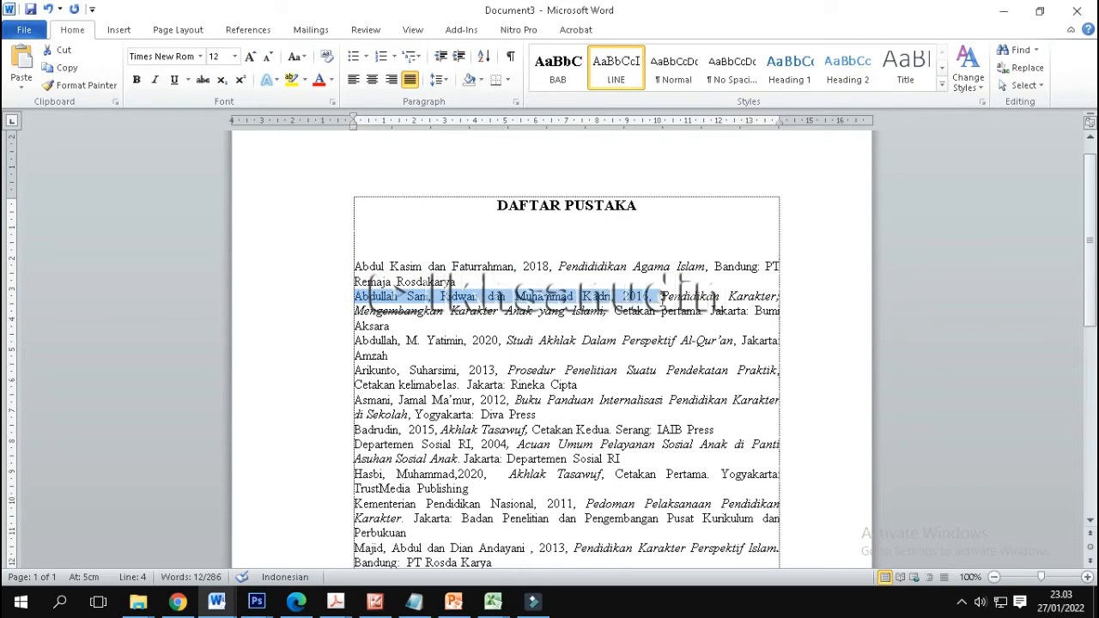
click(524, 283)
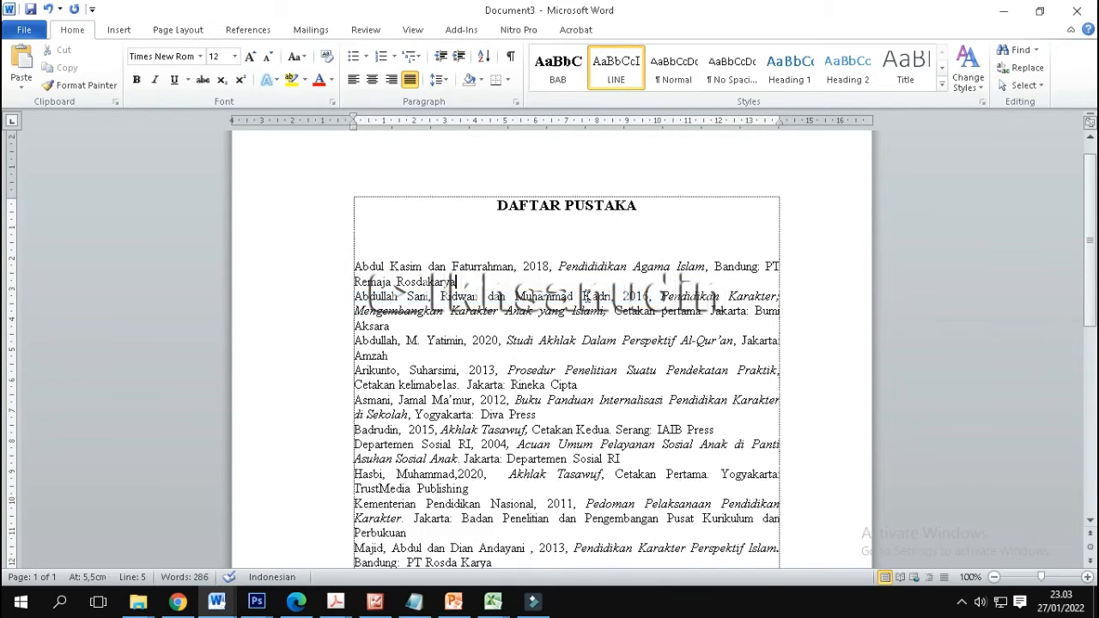
key(Return)
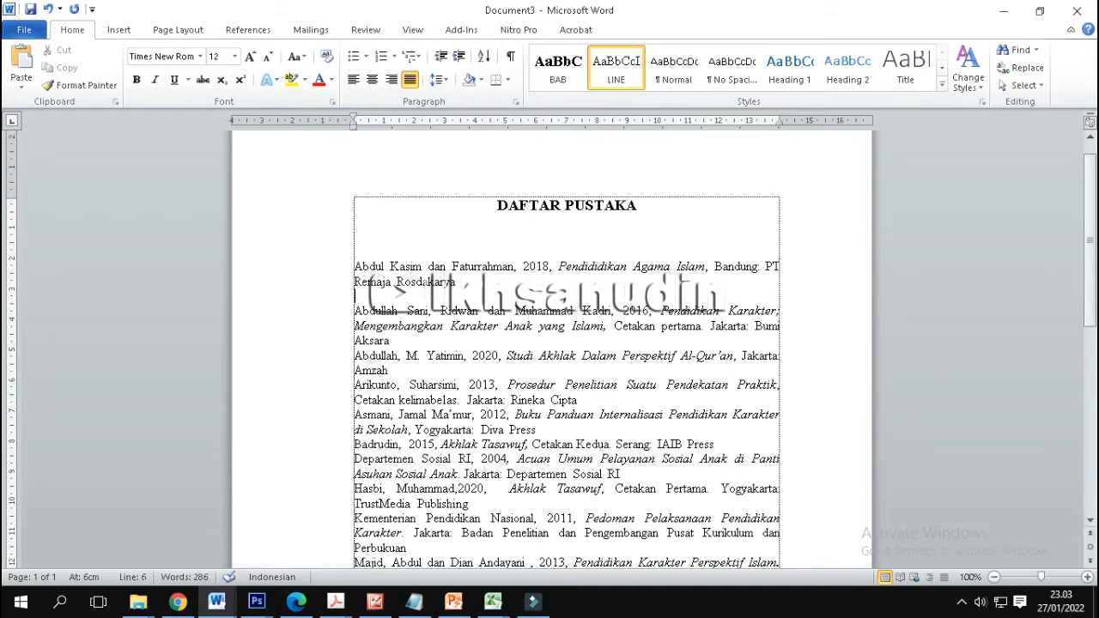
key(BackSpace)
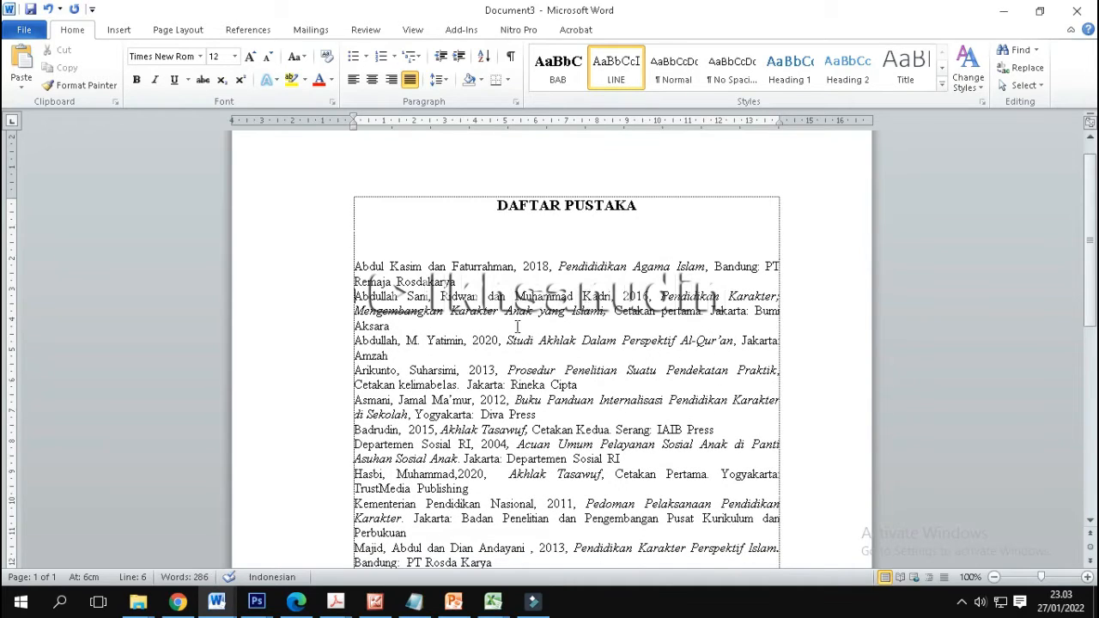
Try adding empty lines below the second and third bibliography entries, and undo them
key(Return)
key(Down)
key(Return)
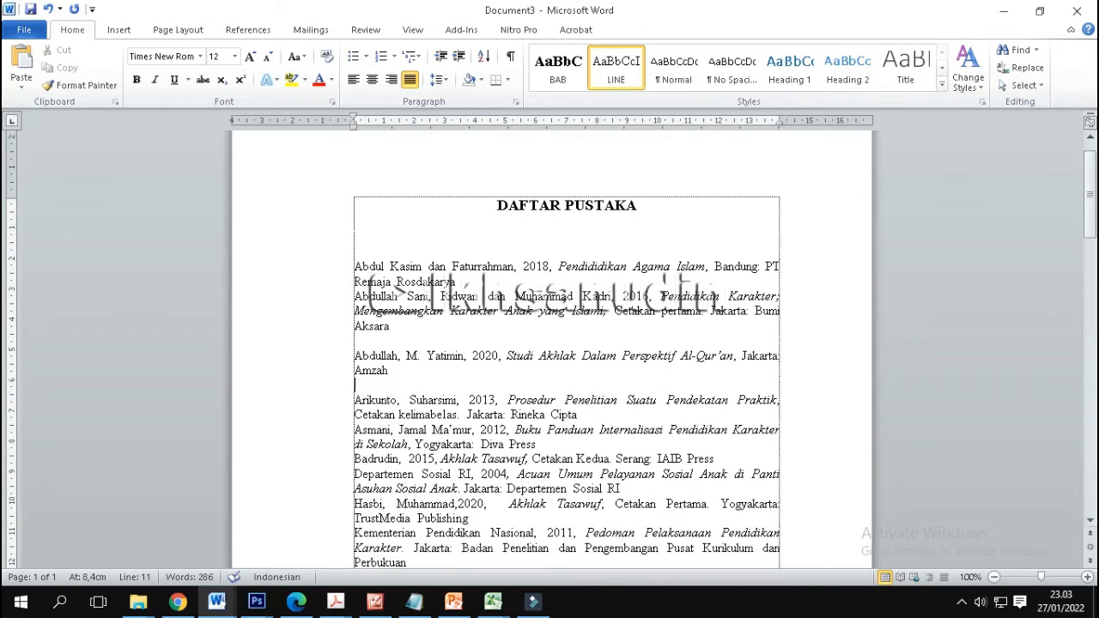
click(49, 10)
click(49, 9)
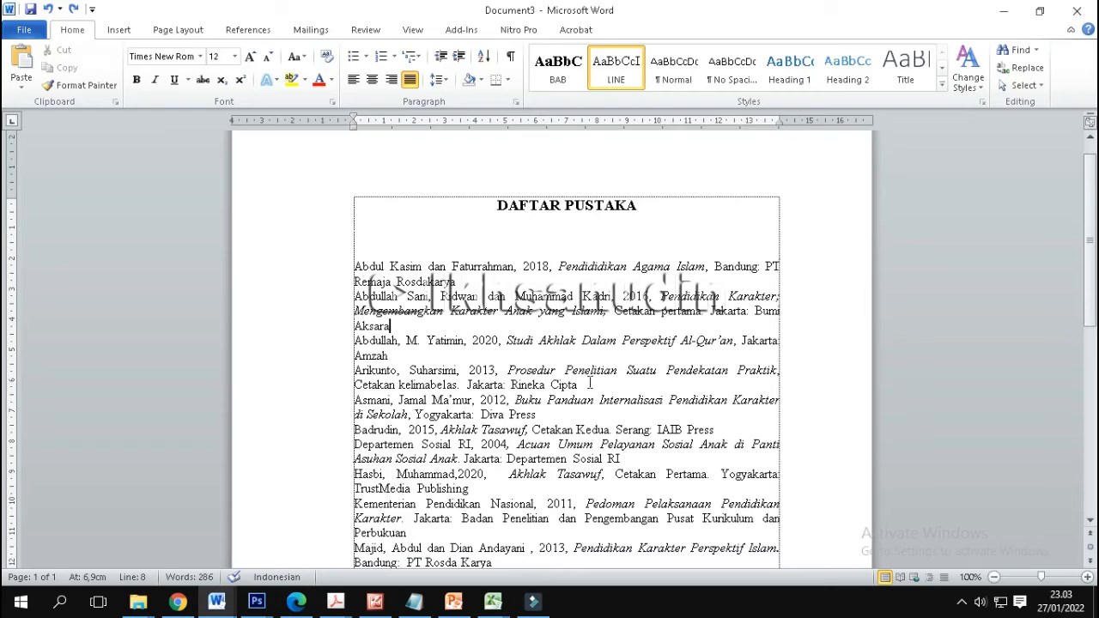
Select all bibliography entries below the heading and set their special indentation to Hanging by 1,27 cm
scroll(500, 375, down, 1)
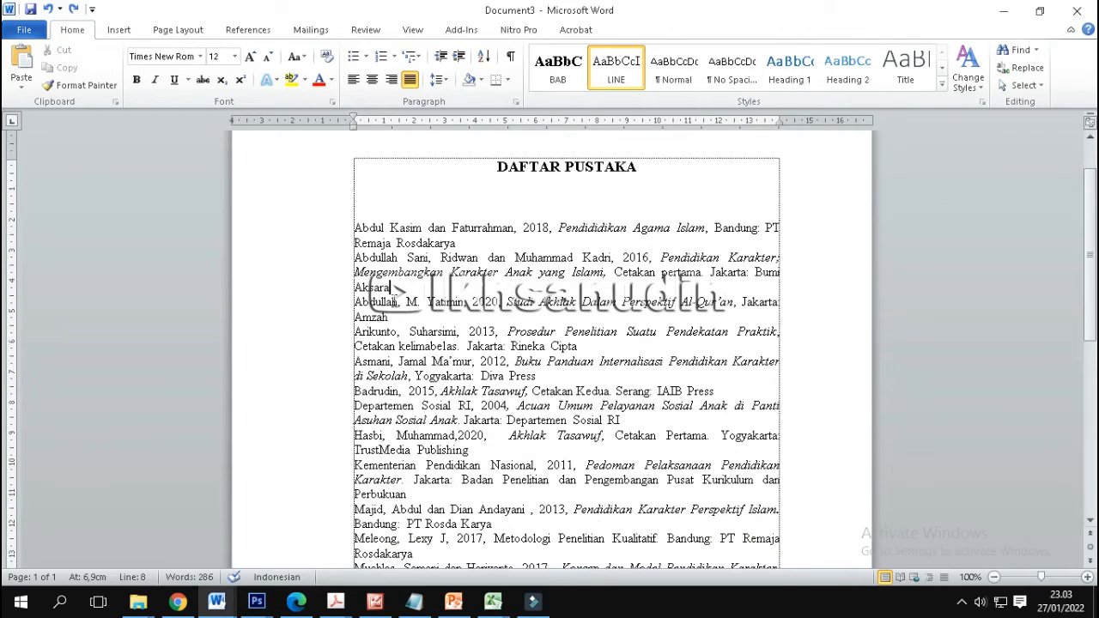
click(333, 230)
drag(333, 241, 756, 432)
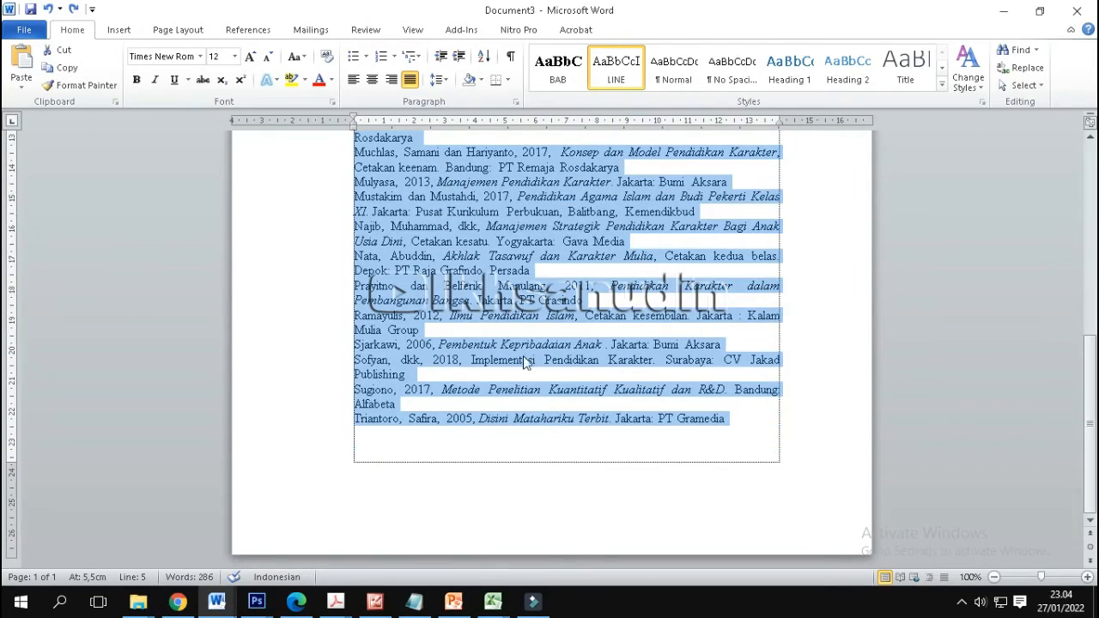
scroll(513, 355, up, 5)
scroll(512, 355, up, 3)
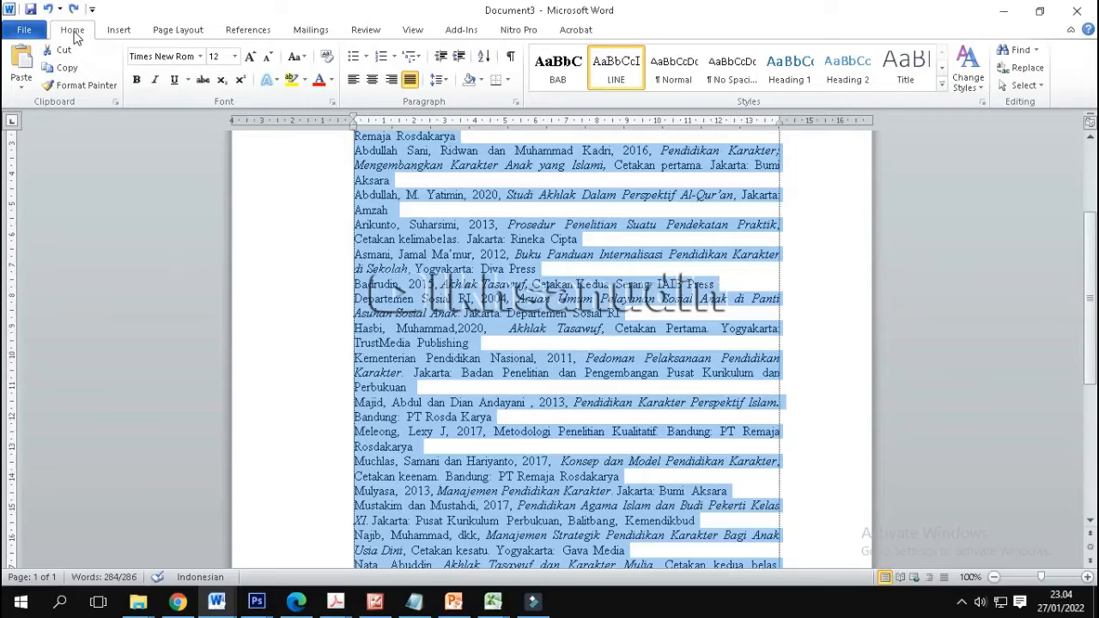
click(118, 29)
click(70, 29)
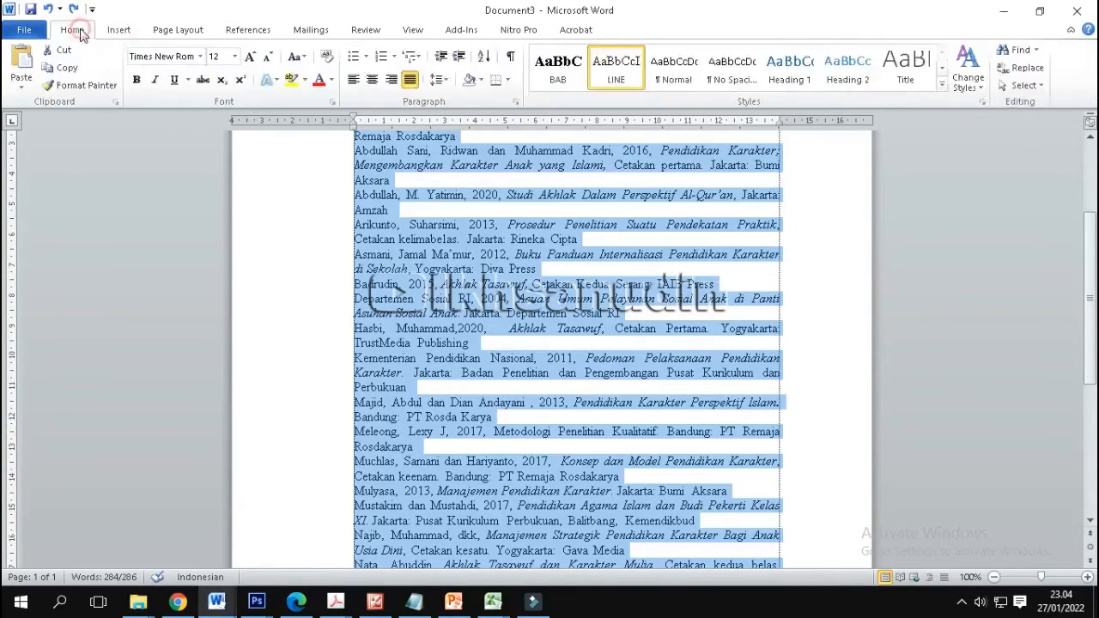
click(517, 104)
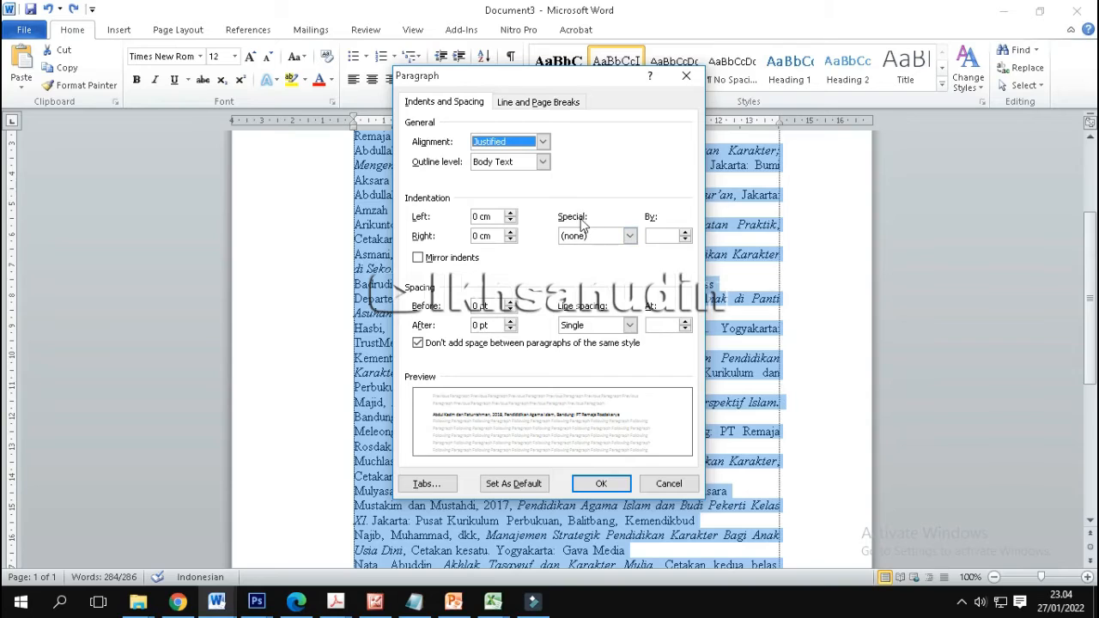
click(601, 237)
click(593, 270)
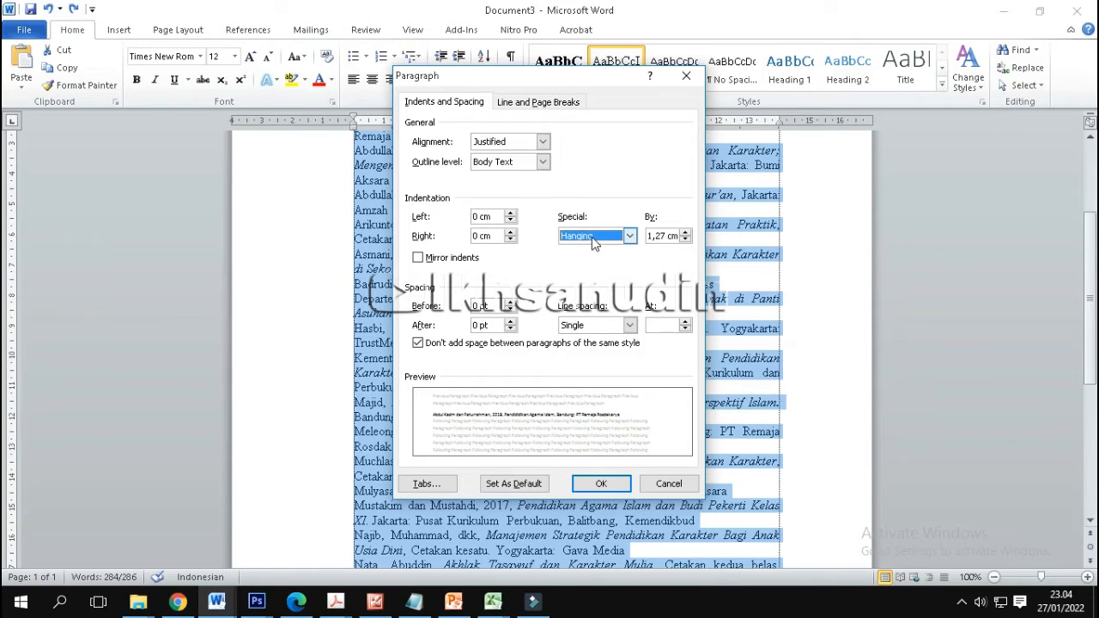
click(592, 243)
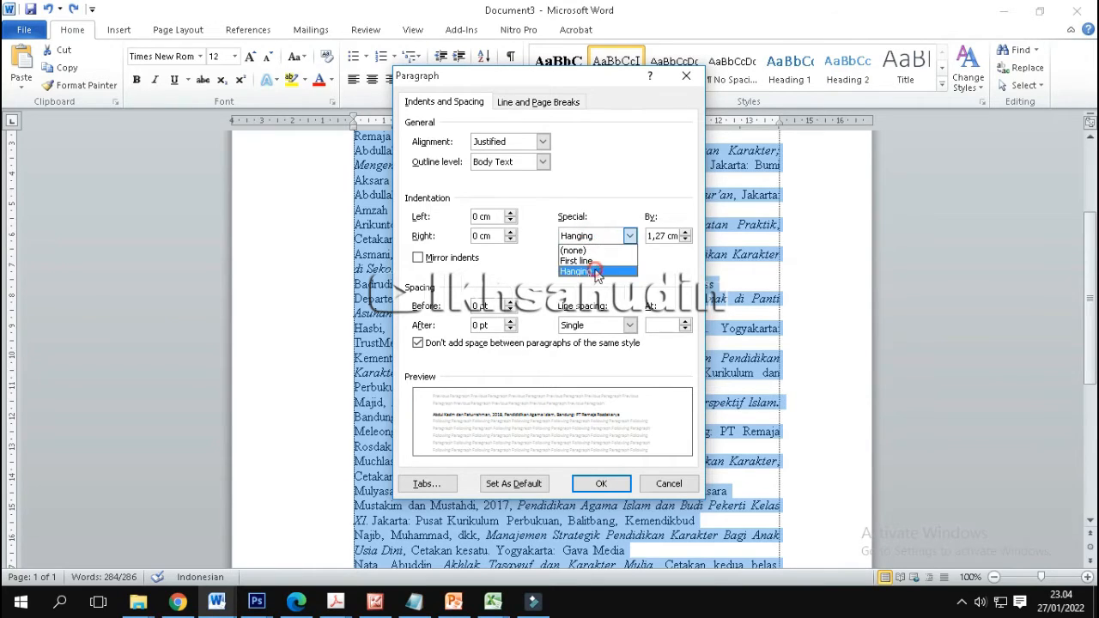
click(596, 271)
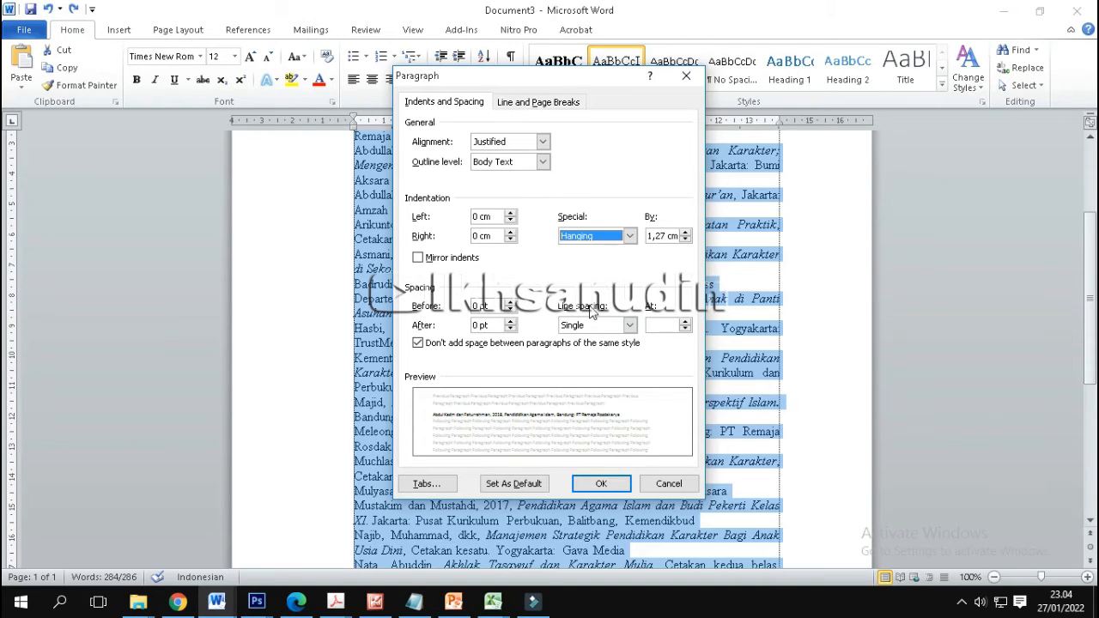
Set the line spacing to Single and the spacing after to 12 pt, and cancel the paragraph changes
click(598, 325)
click(592, 329)
click(589, 325)
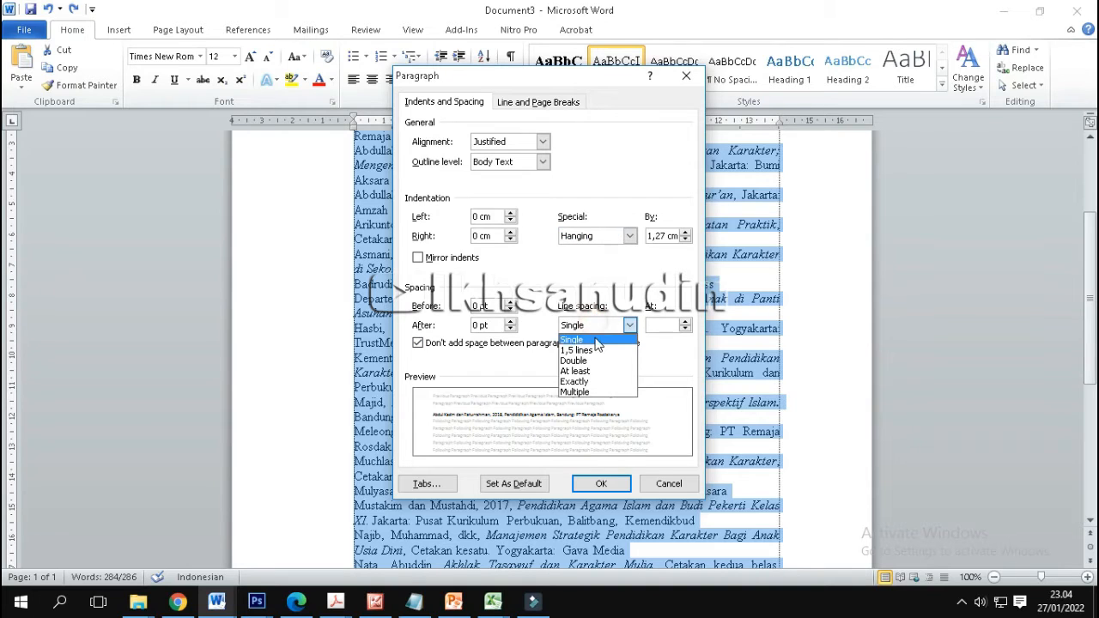
click(583, 340)
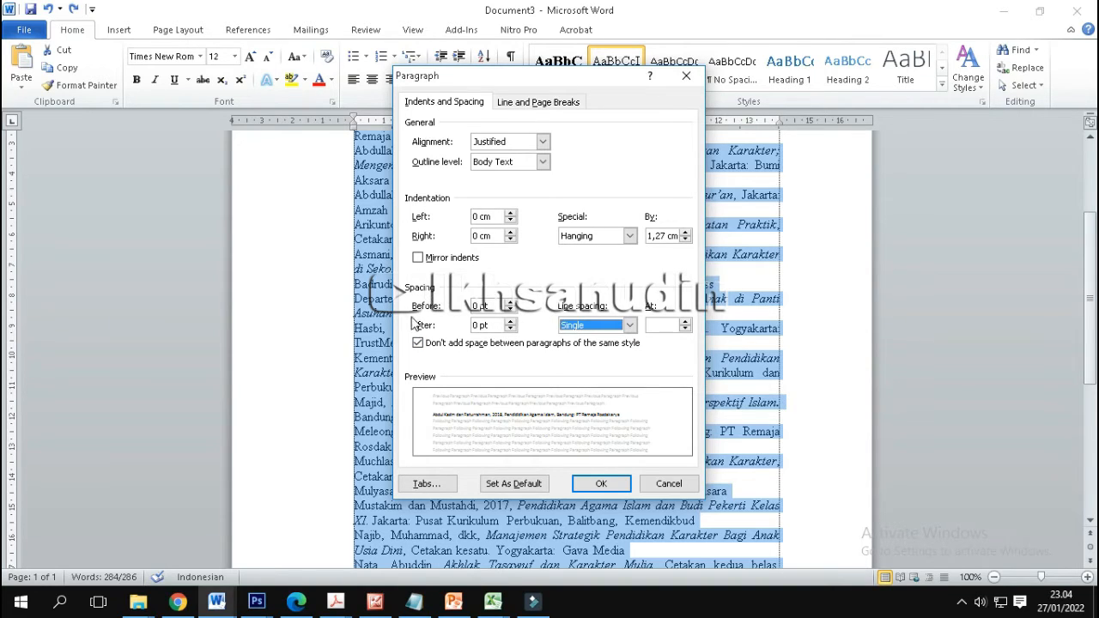
click(486, 307)
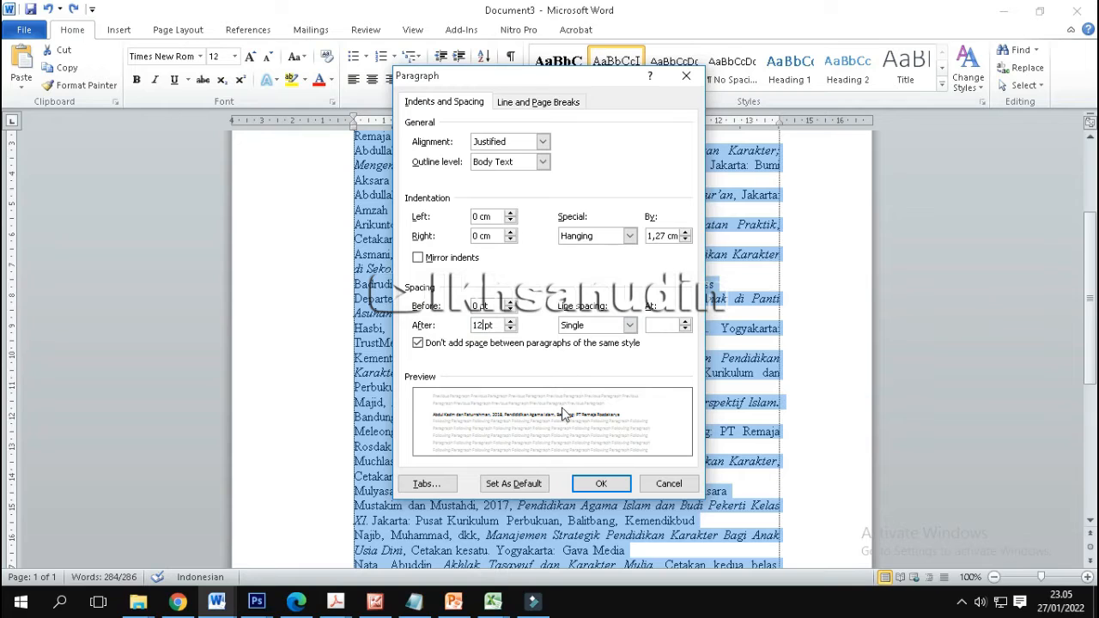
click(660, 486)
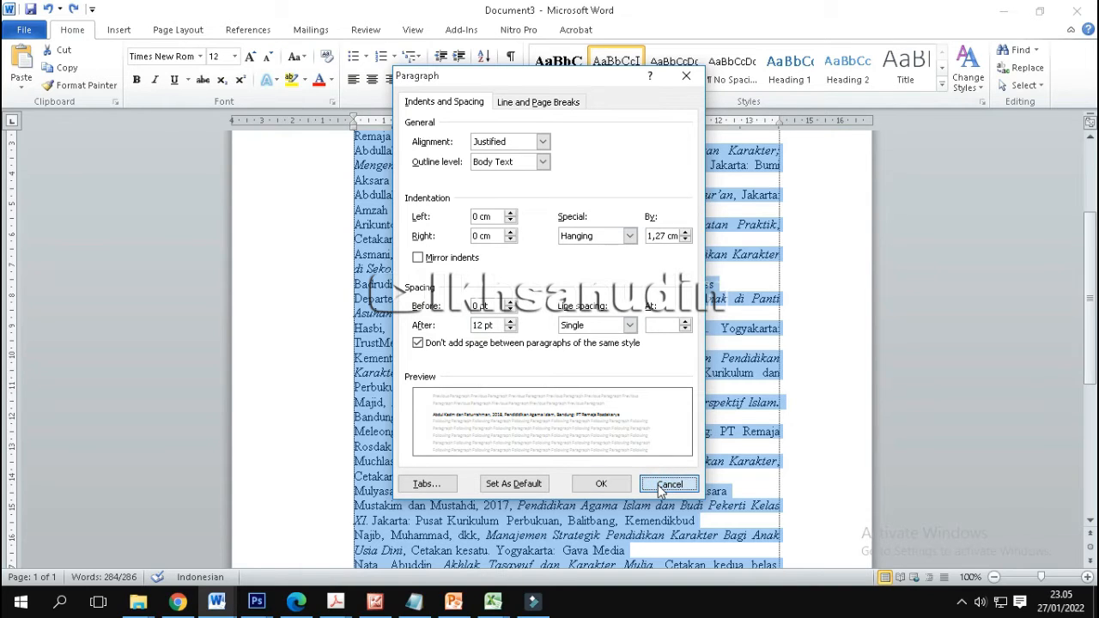
Insert an empty line between the first and second bibliography entries
scroll(479, 325, up, 4)
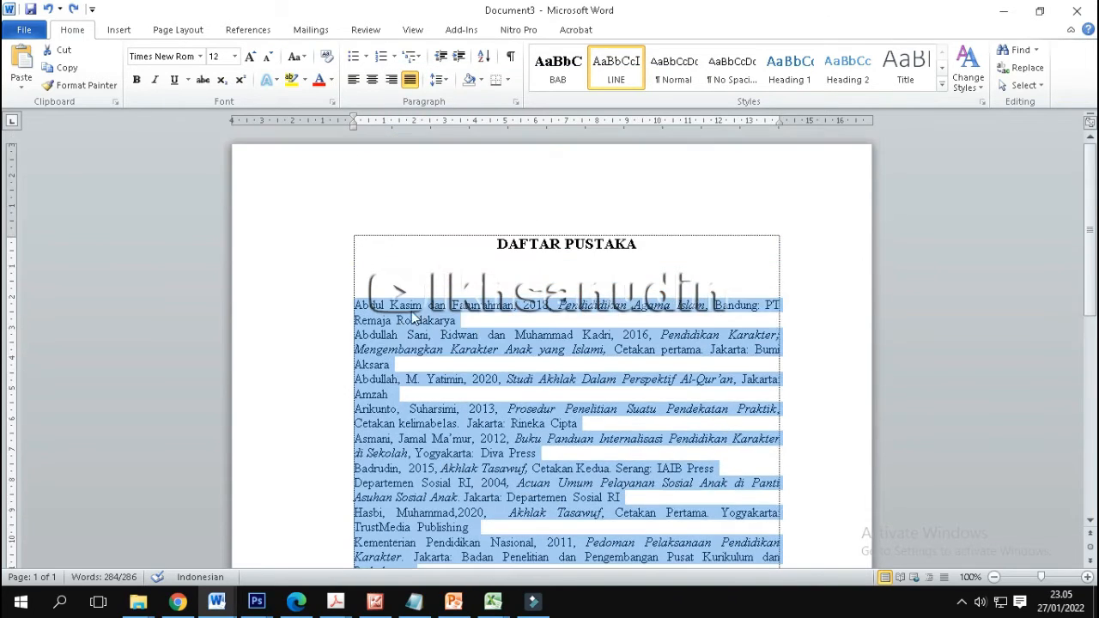
click(481, 322)
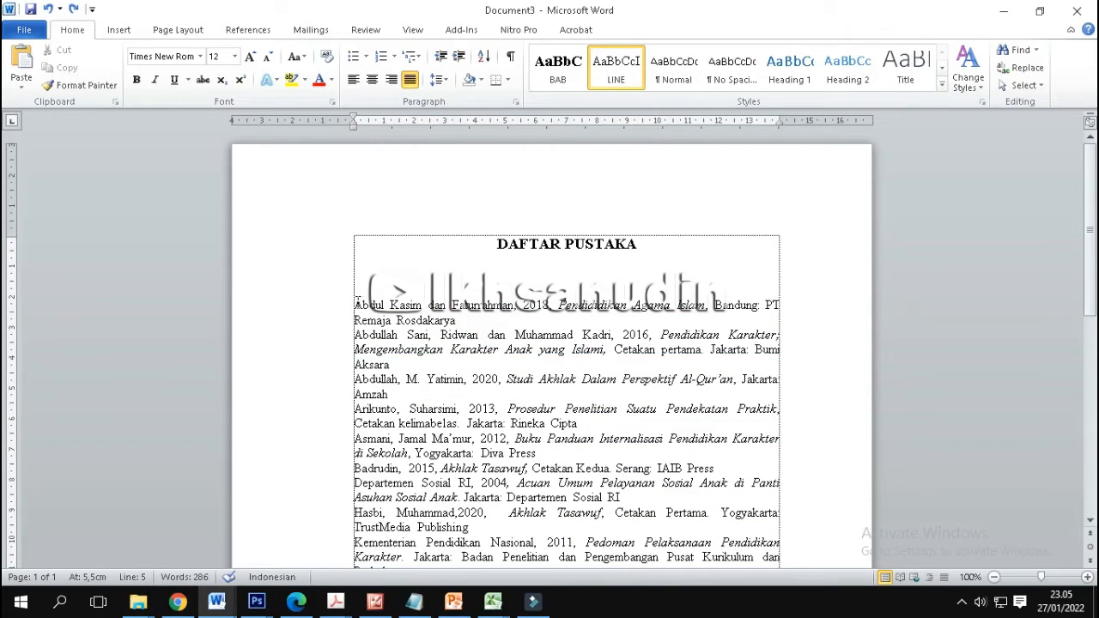
drag(350, 308, 461, 322)
drag(352, 336, 445, 351)
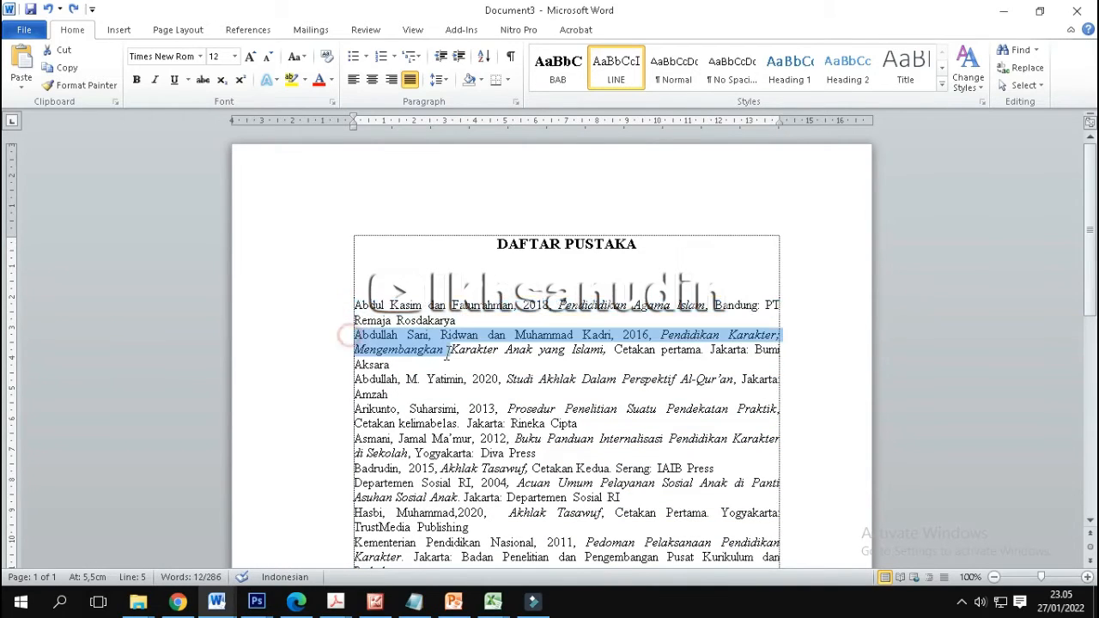
click(437, 363)
click(477, 320)
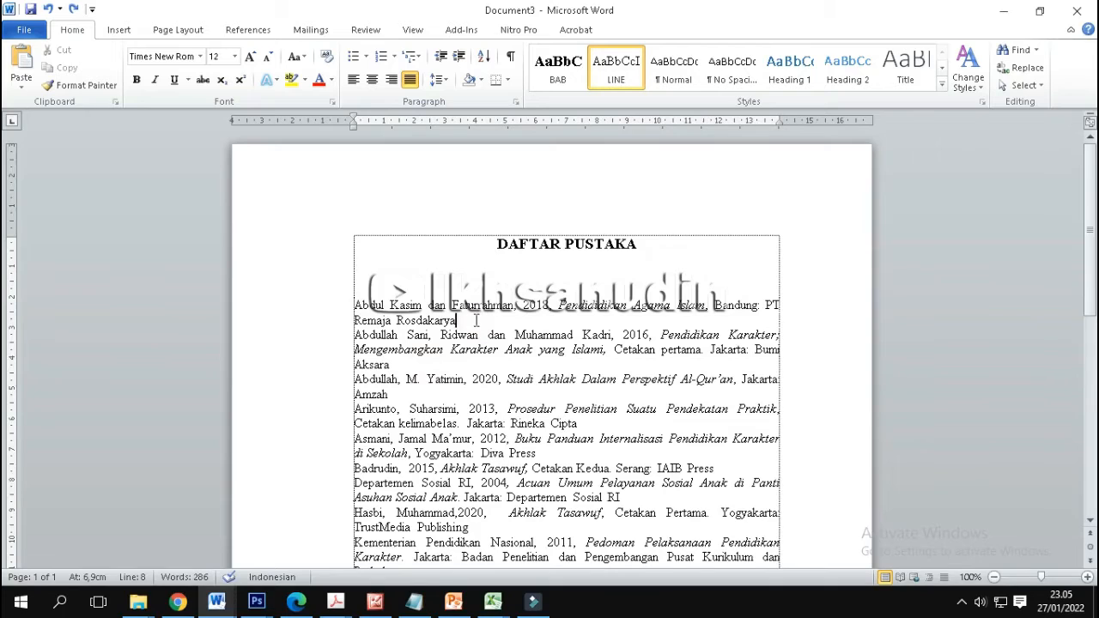
key(Return)
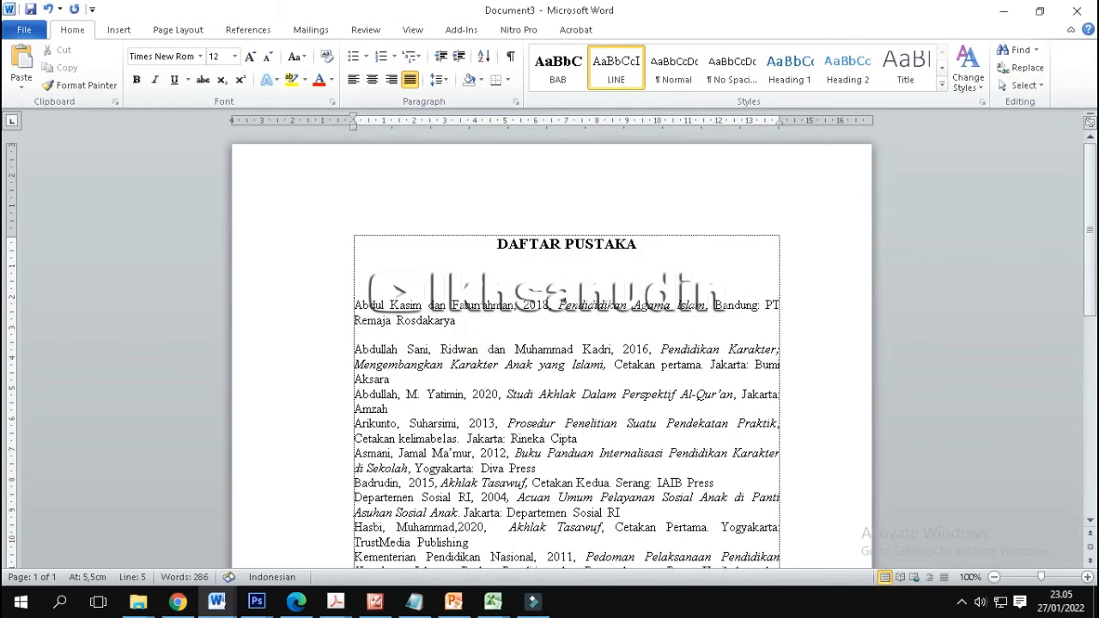
Insert empty lines below the second and third bibliography entries
key(Down)
key(Down)
key(Down)
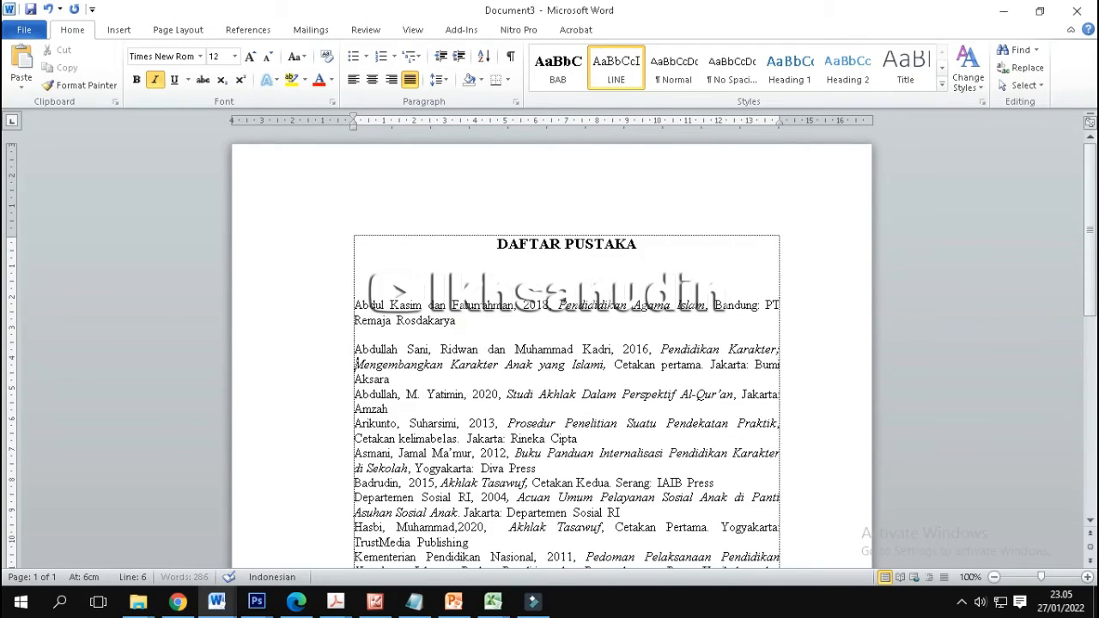
key(Return)
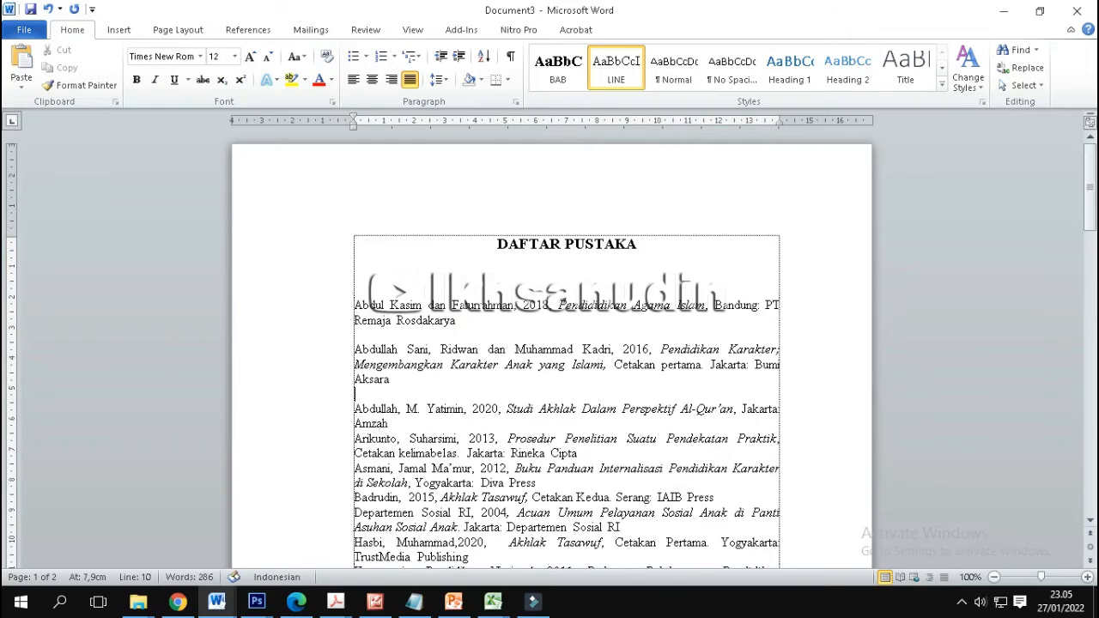
key(Down)
key(Return)
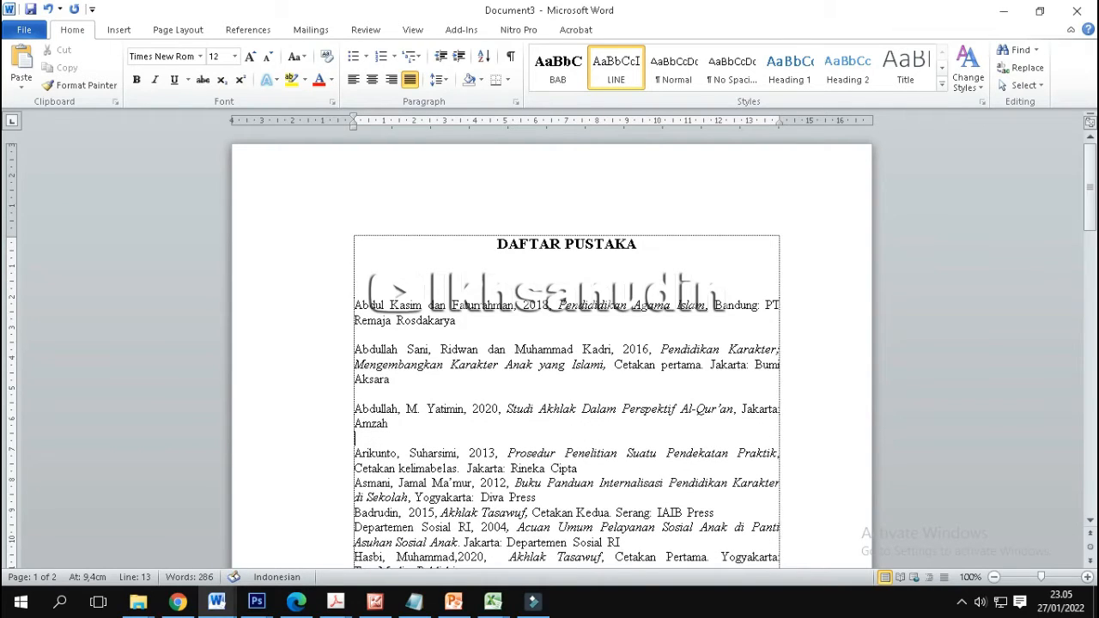
Remove the manually added empty lines between the first bibliography entries
key(BackSpace)
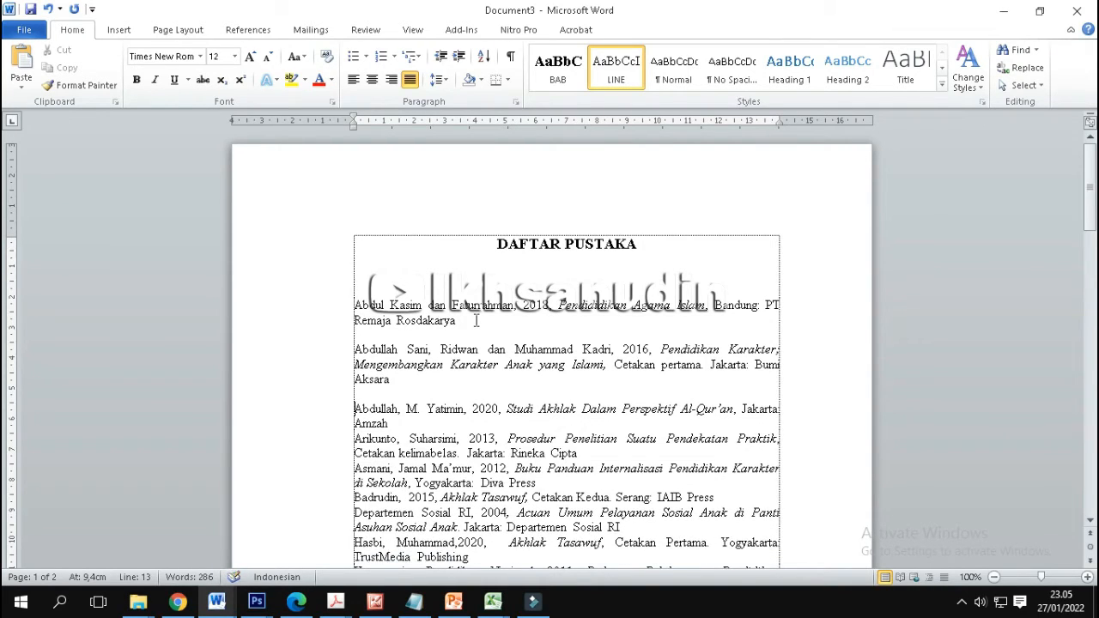
key(BackSpace)
key(Up)
key(Up)
key(Home)
key(BackSpace)
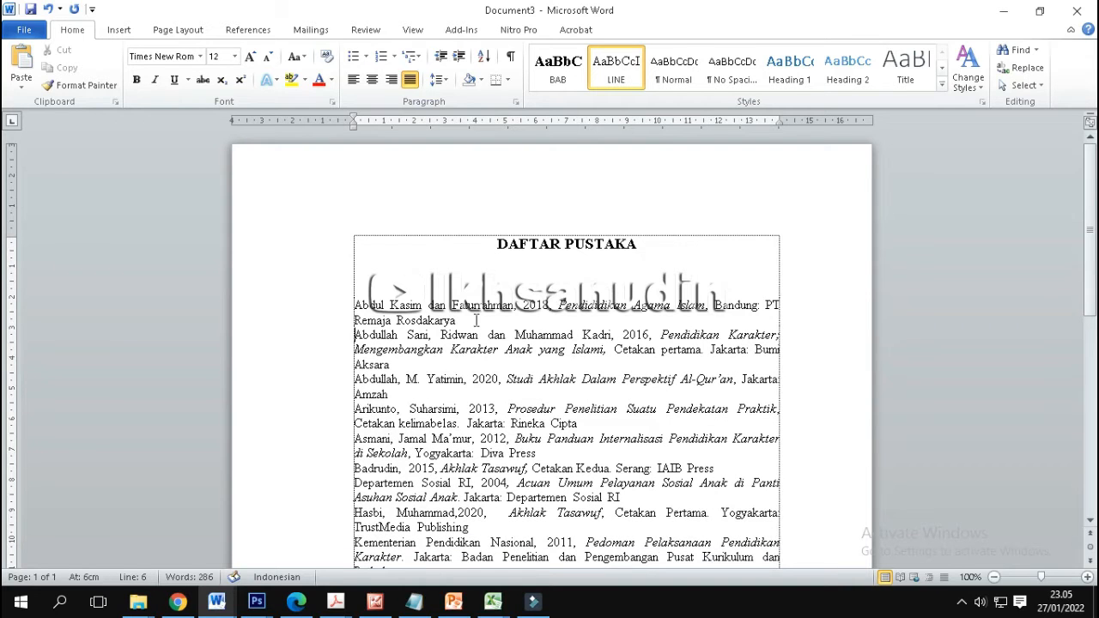
Select all bibliography entries again and set their special indentation to Hanging by 1,27 cm in the paragraph settings
drag(335, 307, 537, 608)
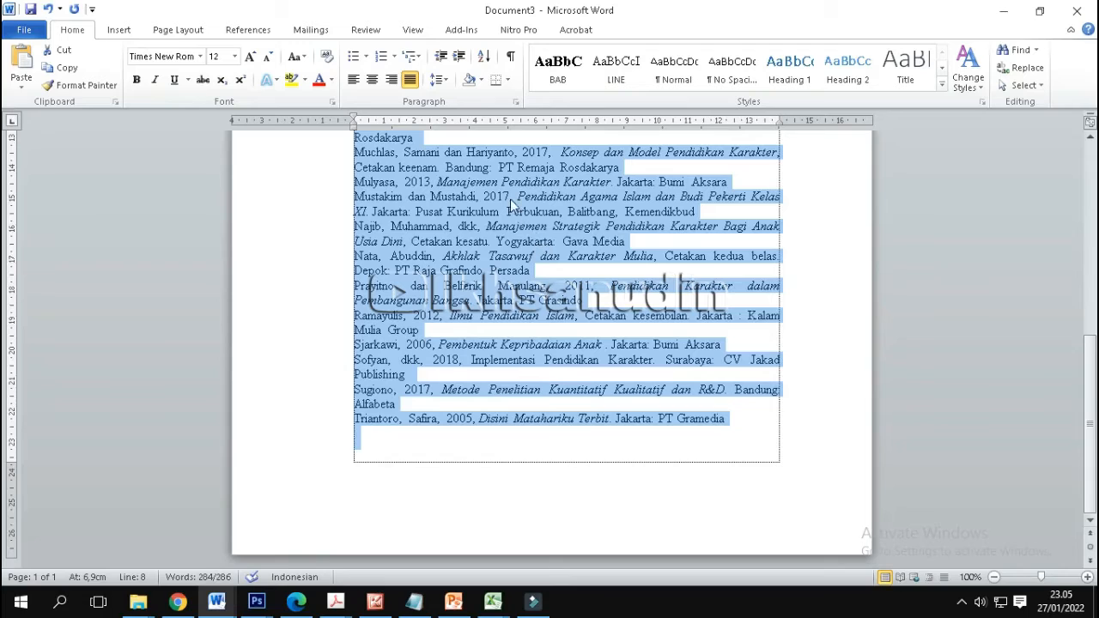
click(515, 102)
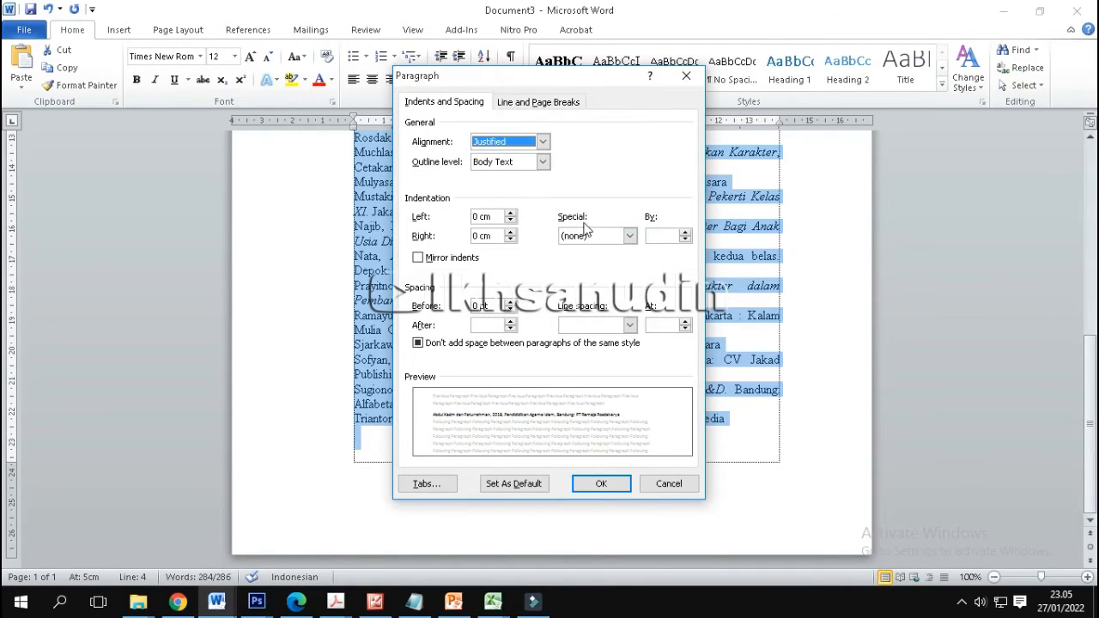
click(596, 240)
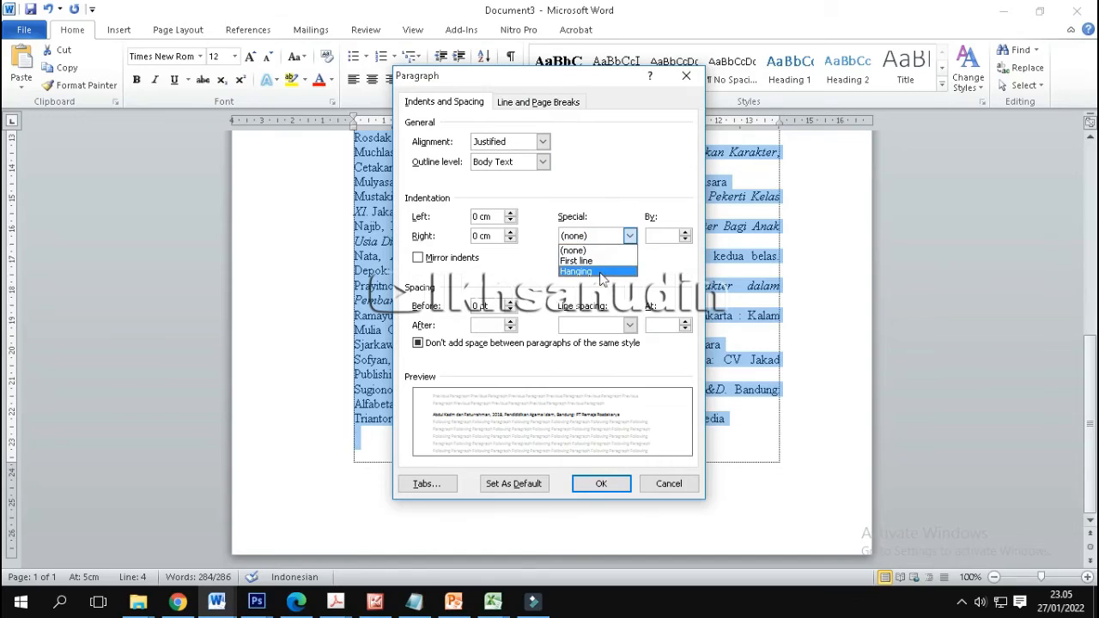
click(601, 272)
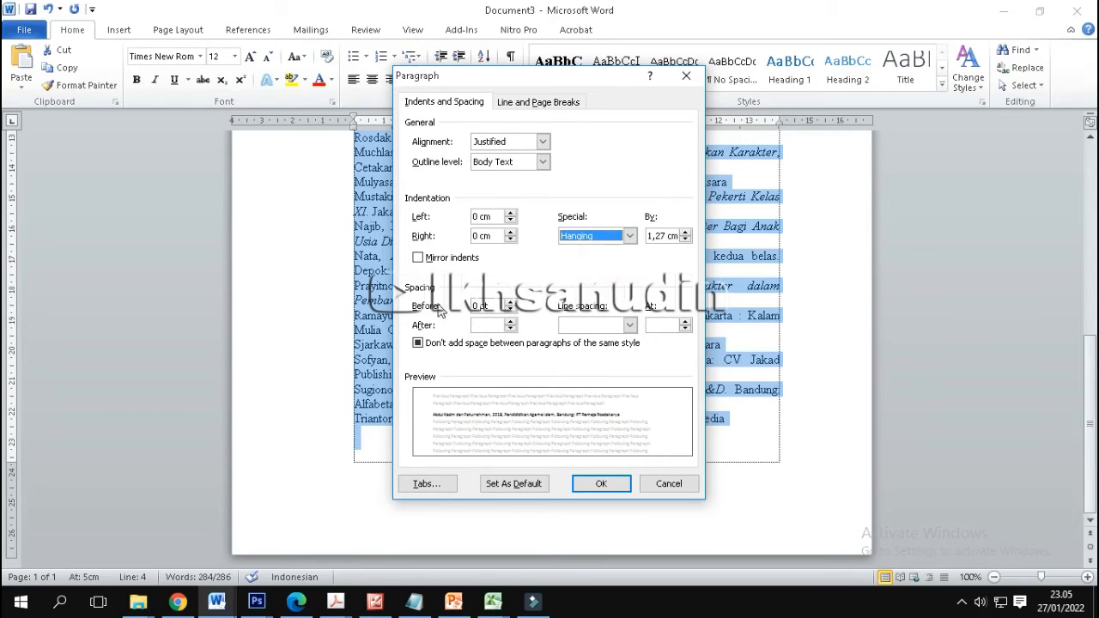
Set the selected bibliography entries to Single line spacing with 0 pt before and 12 pt after each paragraph
click(595, 326)
click(599, 340)
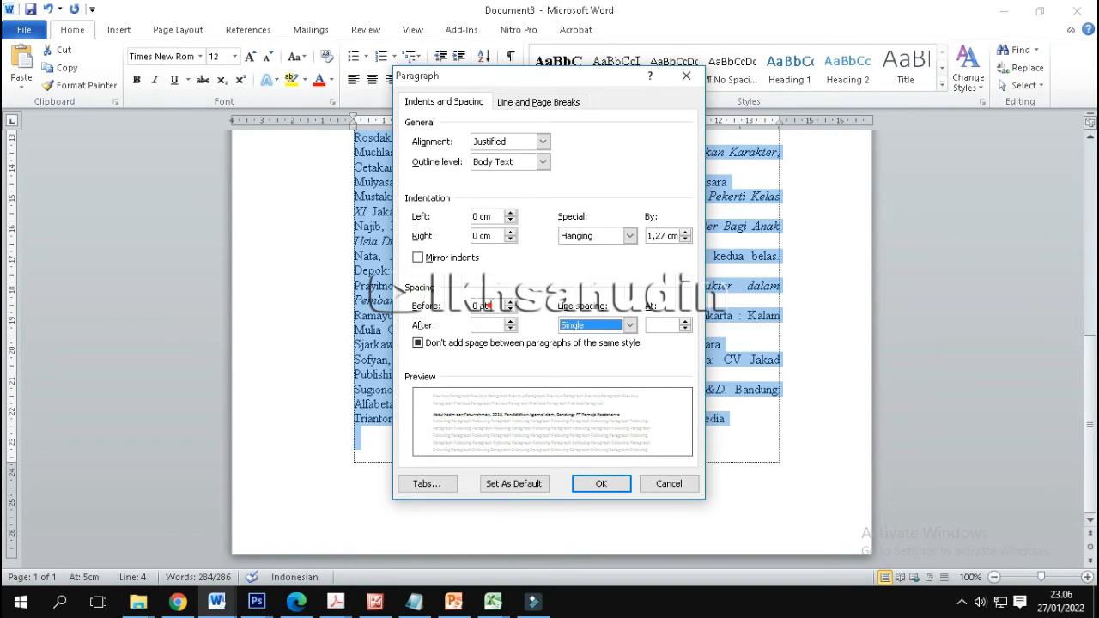
click(485, 305)
click(511, 329)
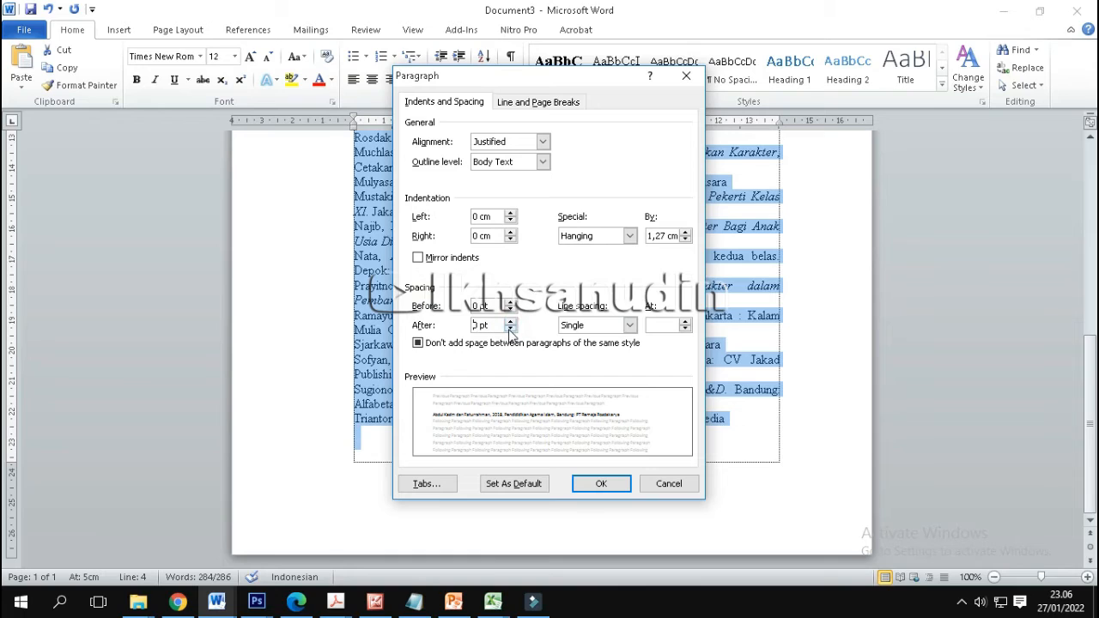
click(510, 324)
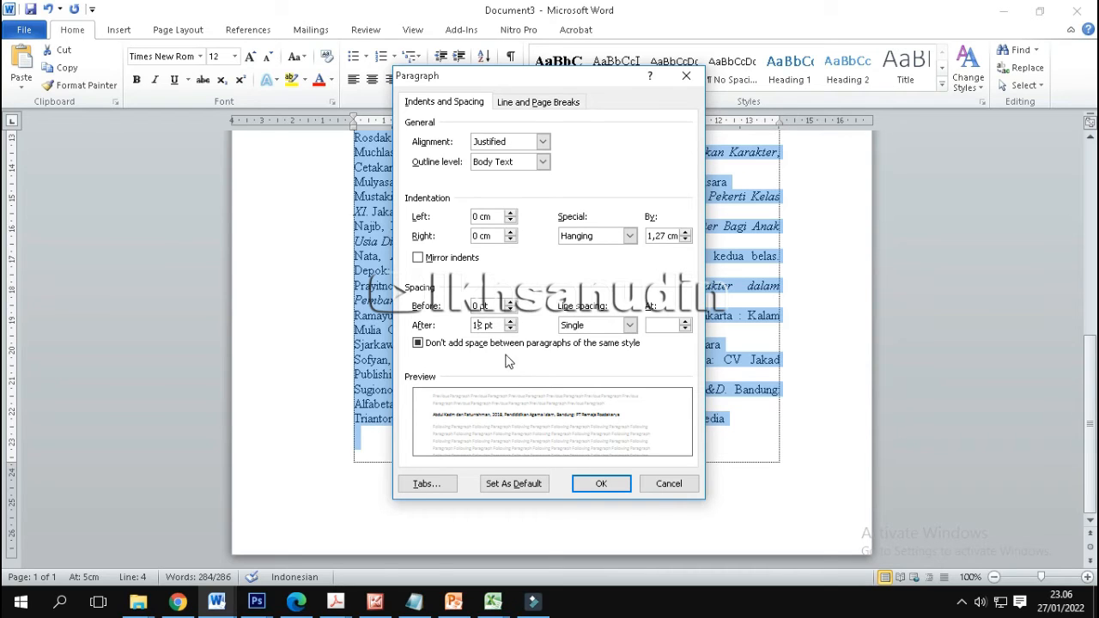
Turn off the option that prevents space between paragraphs of the same style and apply the paragraph settings
click(419, 343)
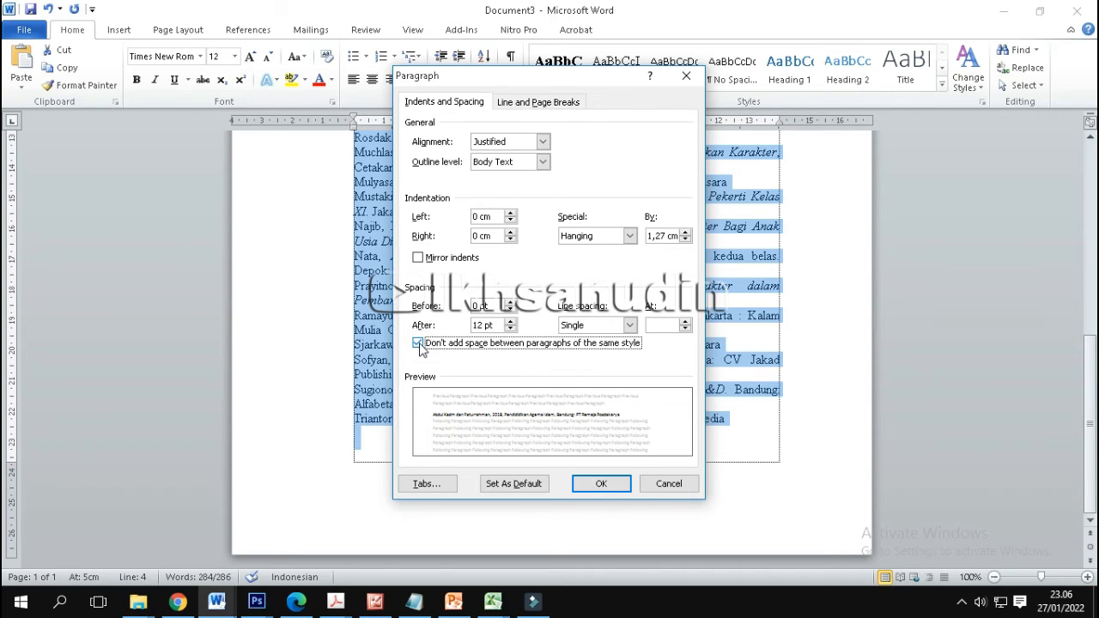
click(420, 345)
click(421, 344)
click(419, 344)
click(420, 344)
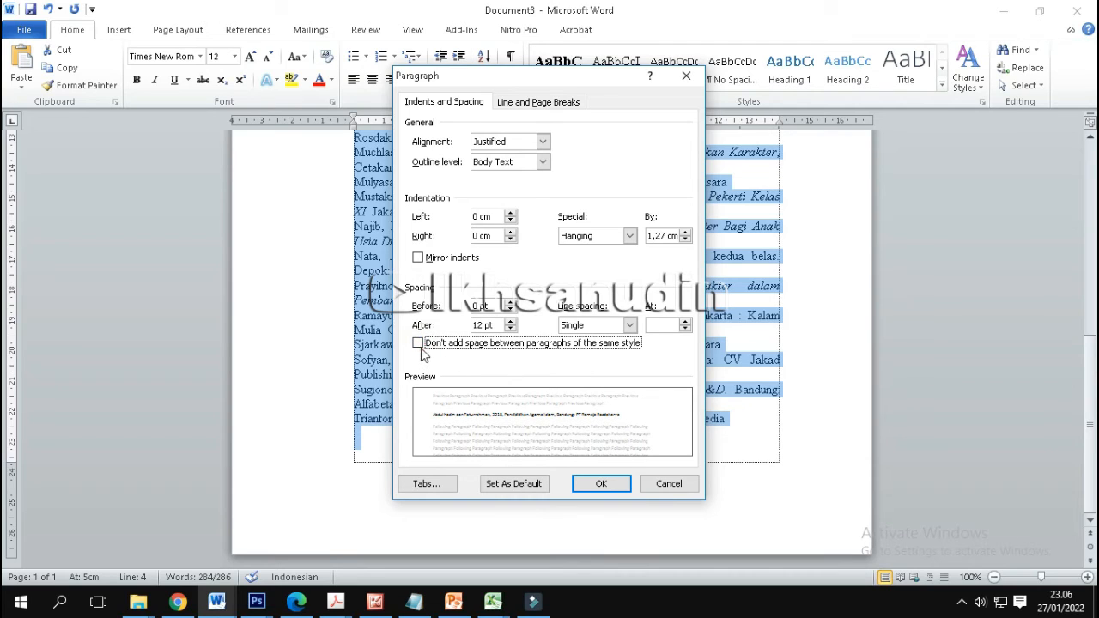
click(419, 345)
click(419, 345)
click(600, 484)
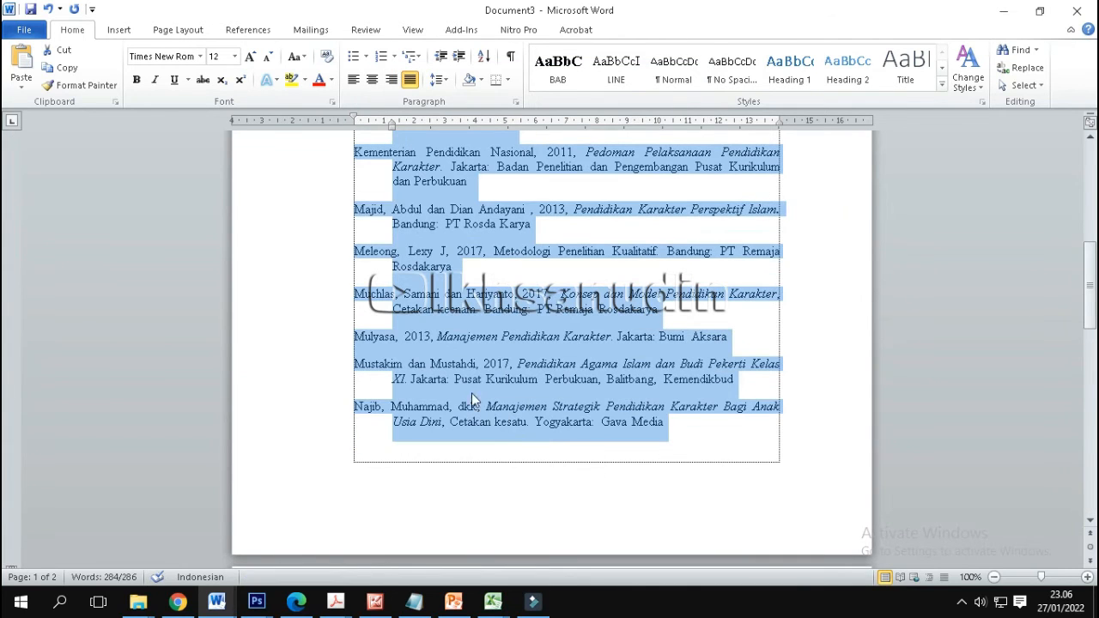
Try widening the first bibliography entry's hanging indent to about 3.25 cm on the ruler, and undo the change
scroll(478, 405, up, 10)
scroll(436, 325, down, 3)
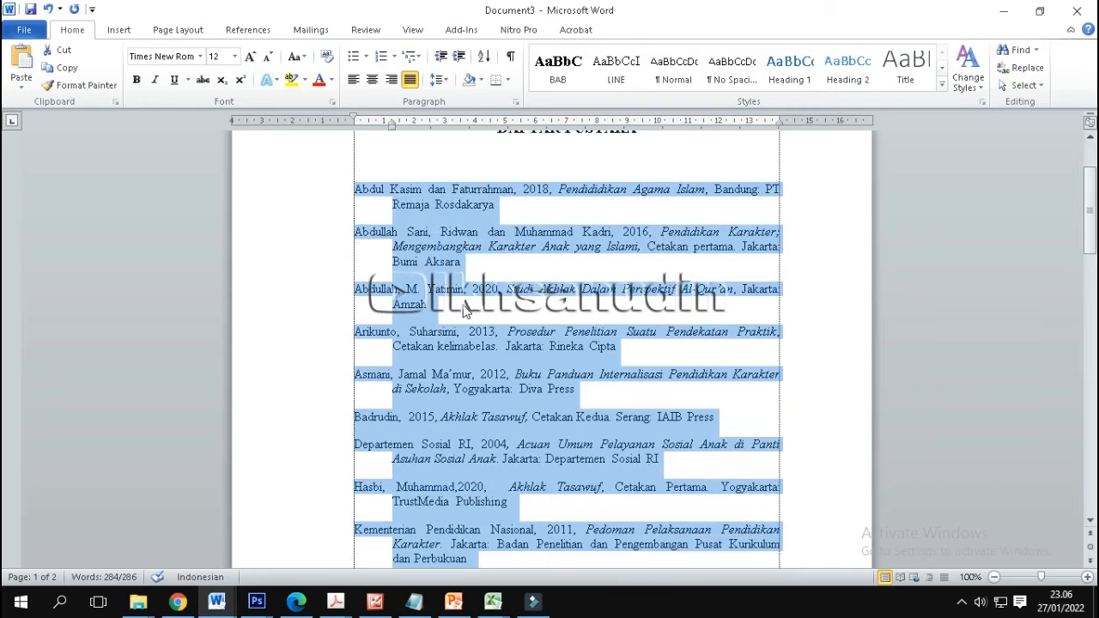
scroll(464, 311, up, 2)
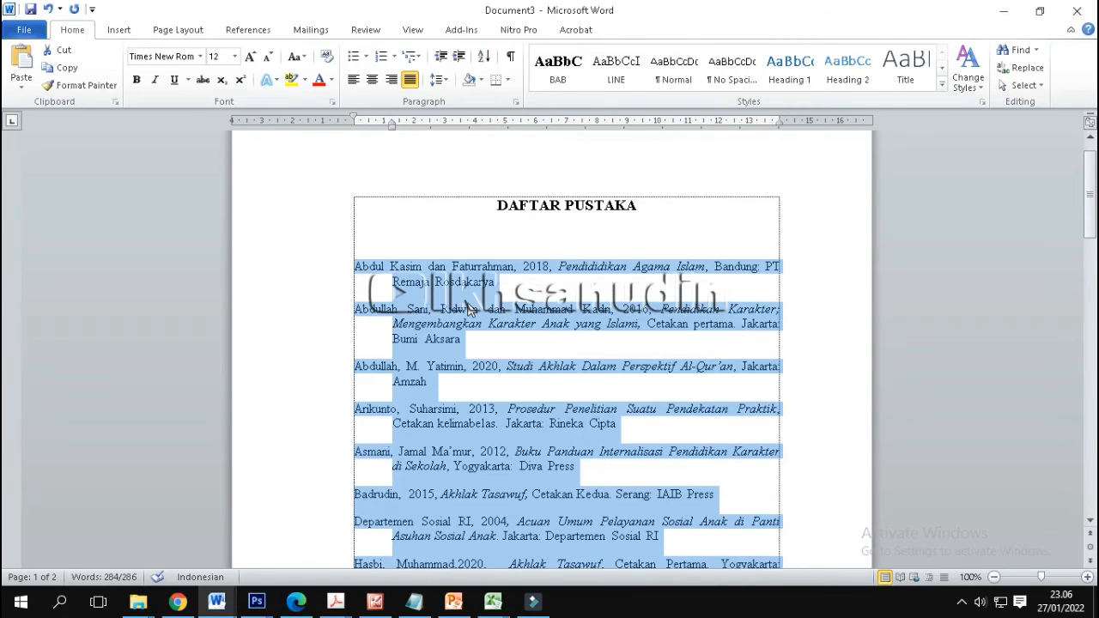
click(399, 283)
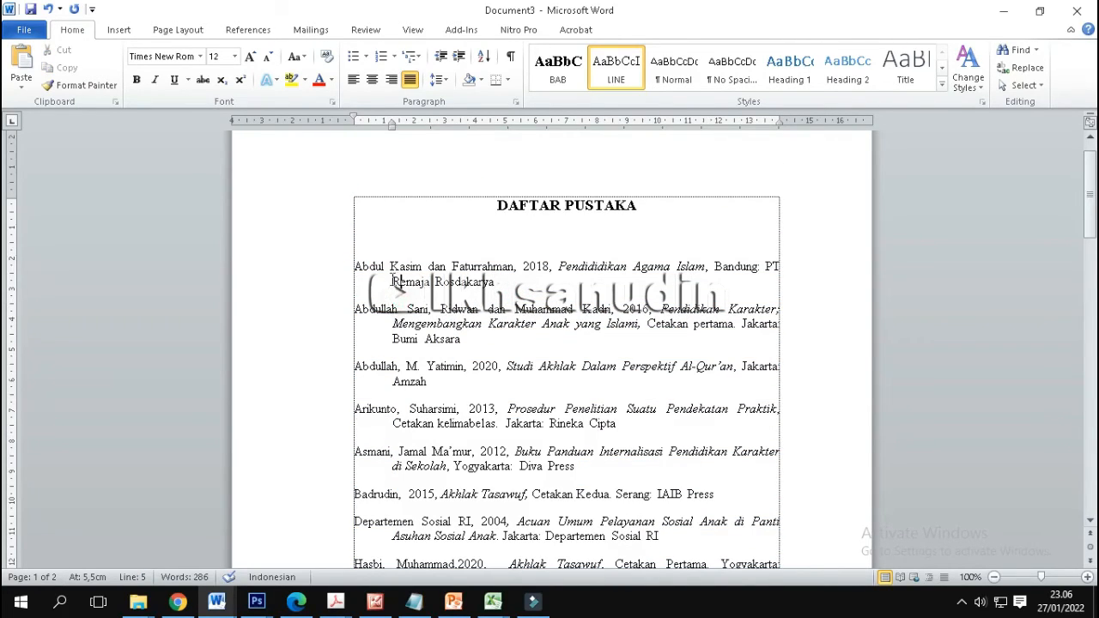
mouse_move(392, 126)
mouse_down()
mouse_move(557, 141)
mouse_move(557, 123)
mouse_move(395, 142)
mouse_move(392, 128)
mouse_move(453, 128)
mouse_up()
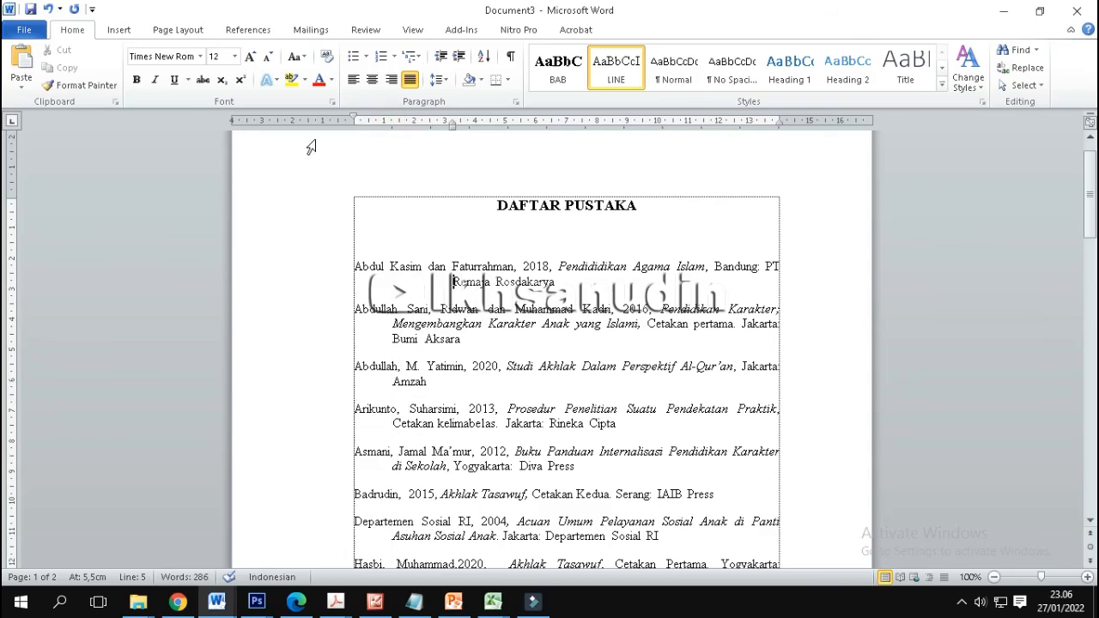
click(48, 8)
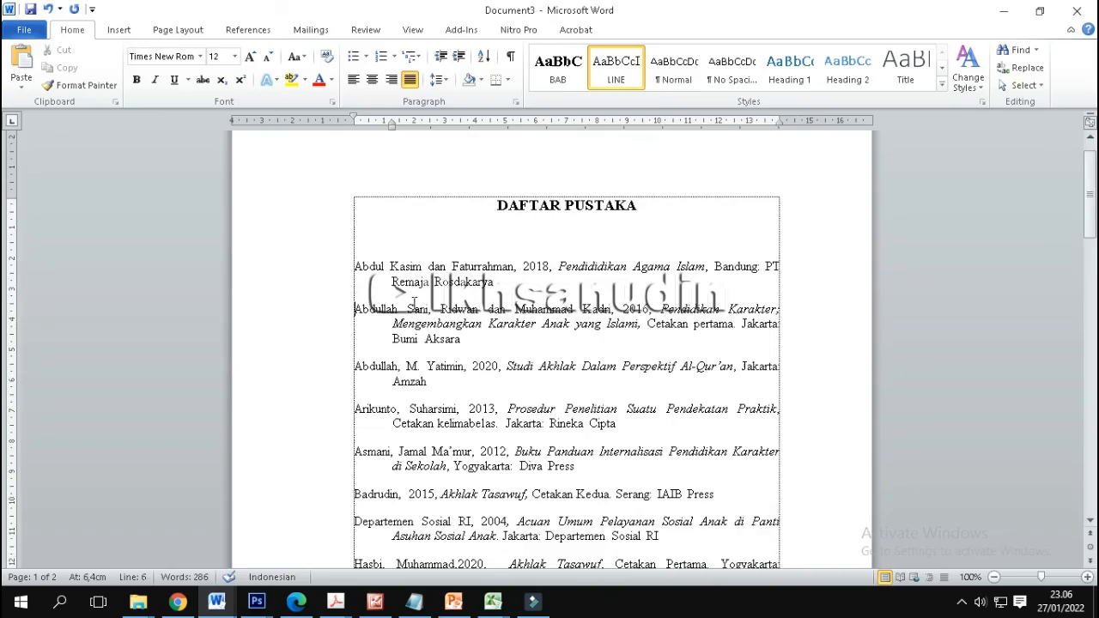
Review the whole bibliography across both pages, checking the hanging indents and the spacing between entries
scroll(506, 262, down, 12)
scroll(468, 415, up, 12)
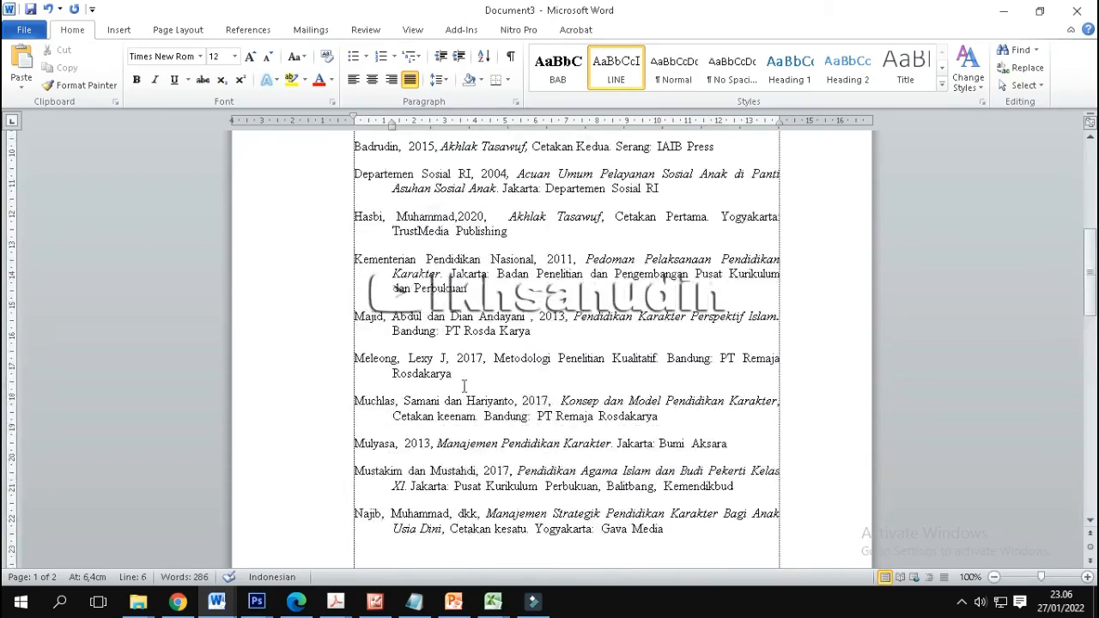
scroll(454, 378, down, 8)
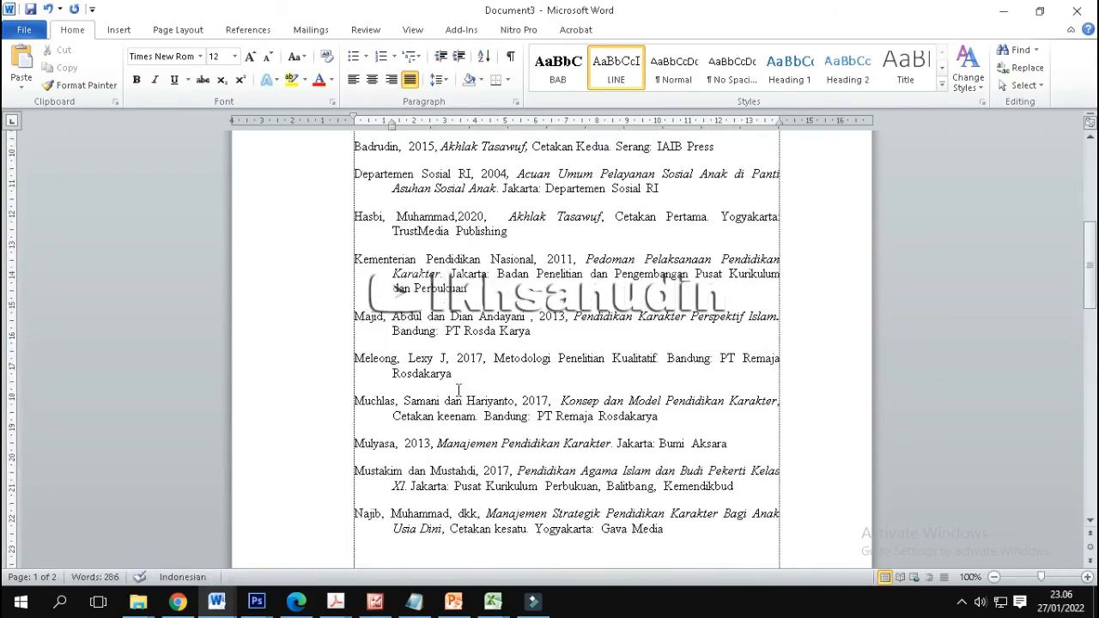
scroll(467, 375, down, 4)
scroll(467, 382, up, 5)
scroll(467, 381, up, 3)
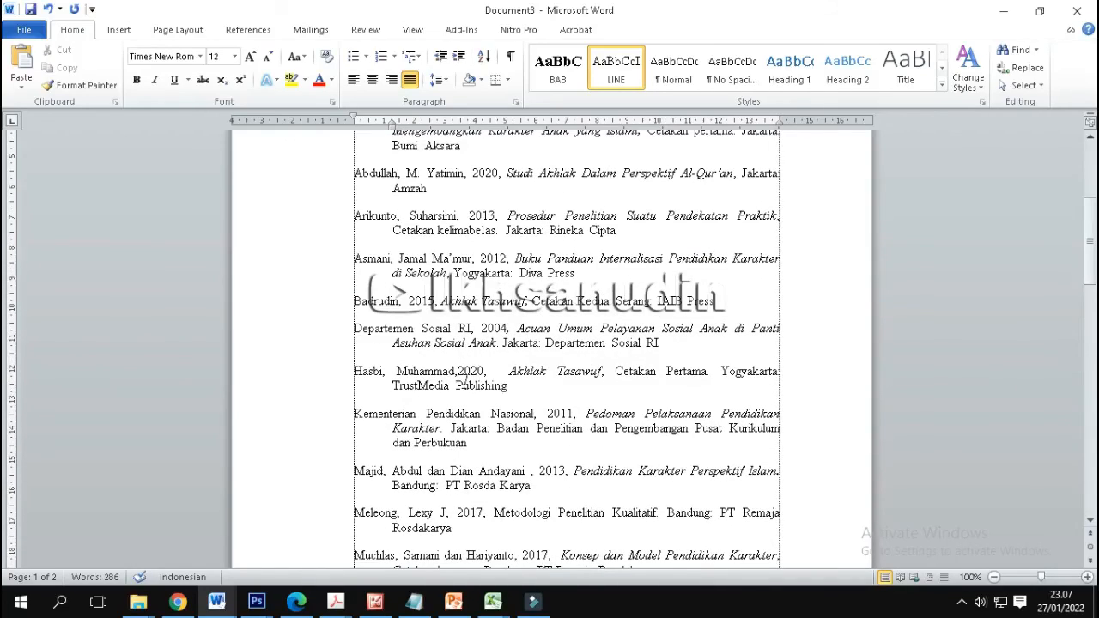
scroll(465, 381, up, 6)
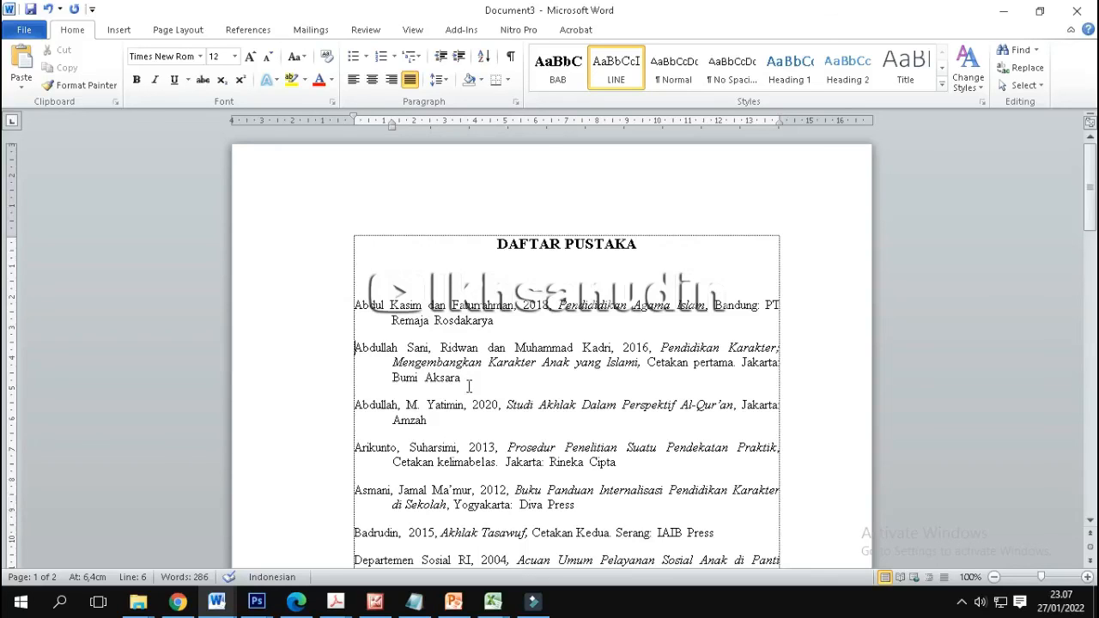
scroll(469, 388, down, 3)
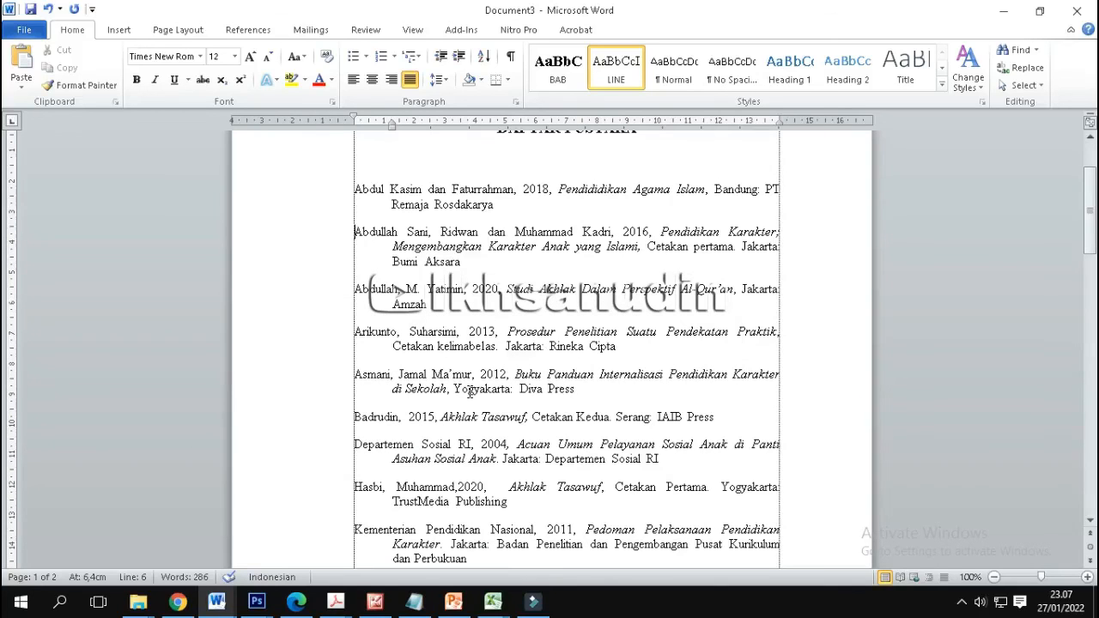
scroll(469, 392, down, 19)
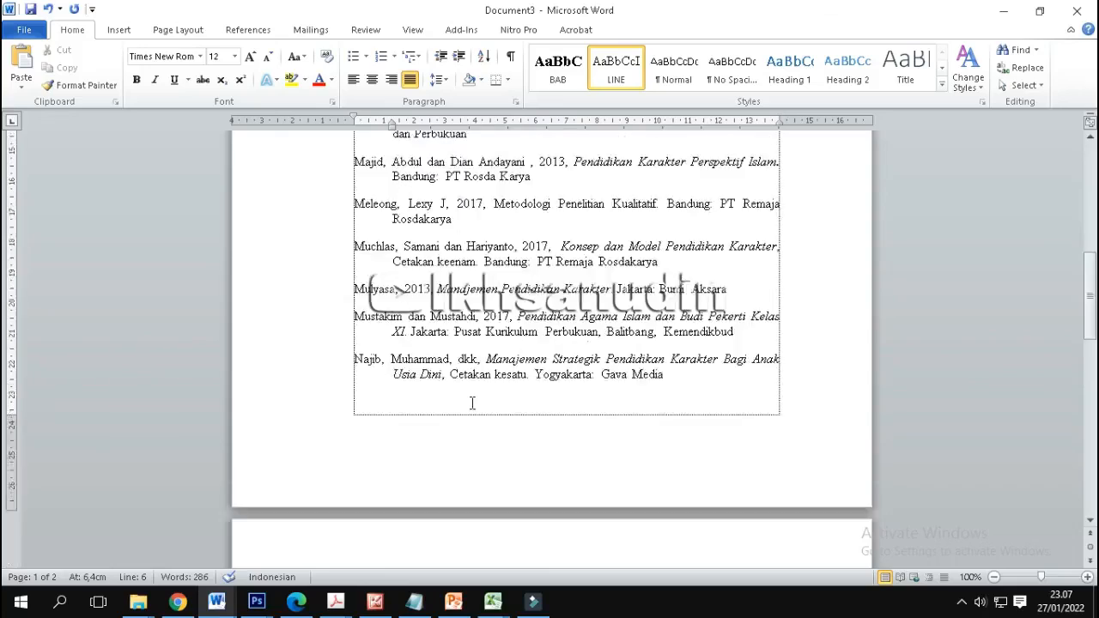
scroll(470, 403, down, 7)
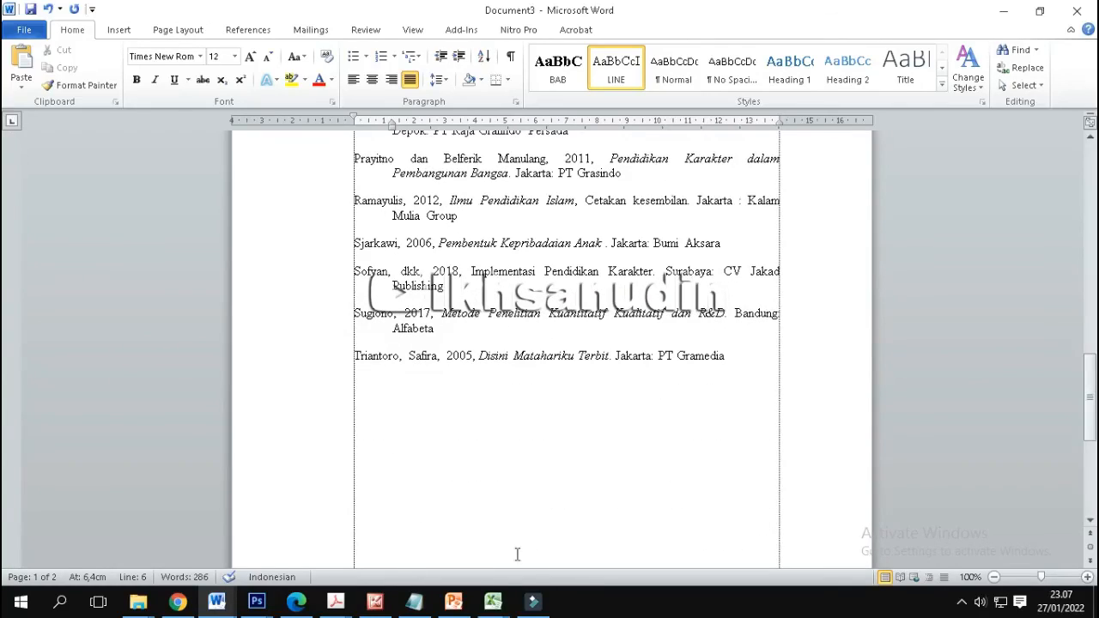